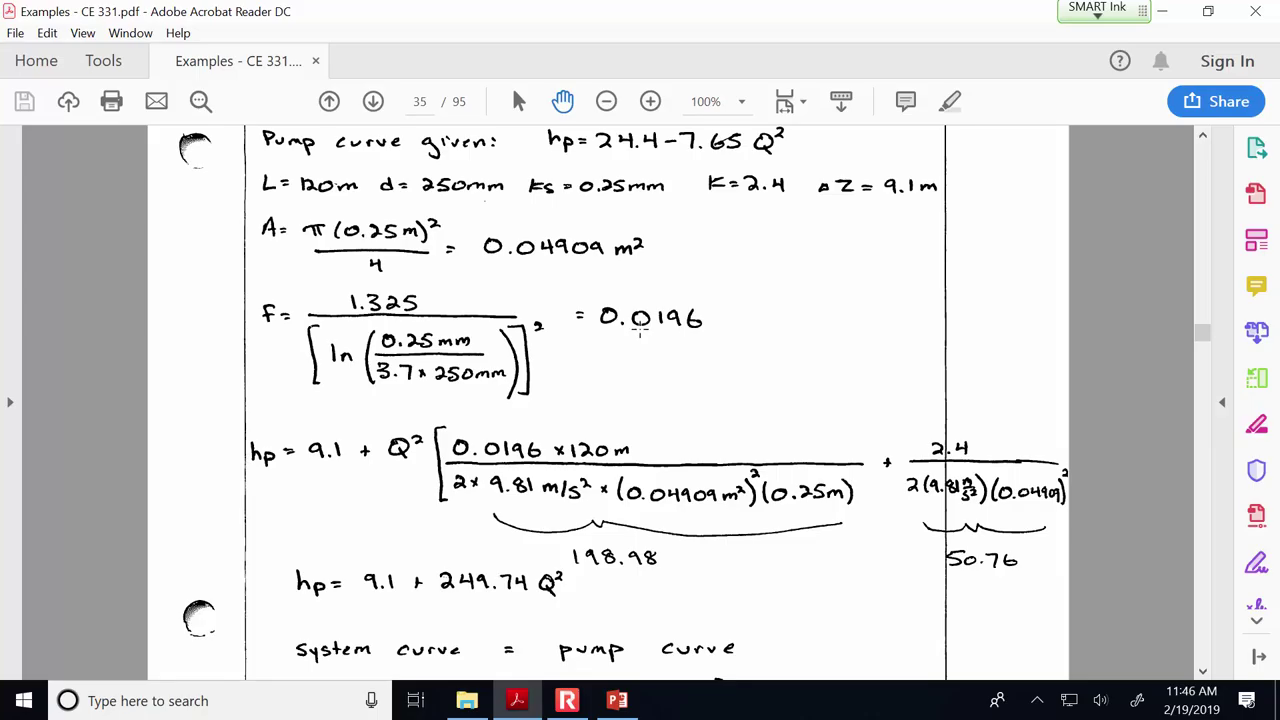
# Launch Excel 2016 and create a blank workbook.
pyautogui.click(24, 703)
pyautogui.write('exdcel')
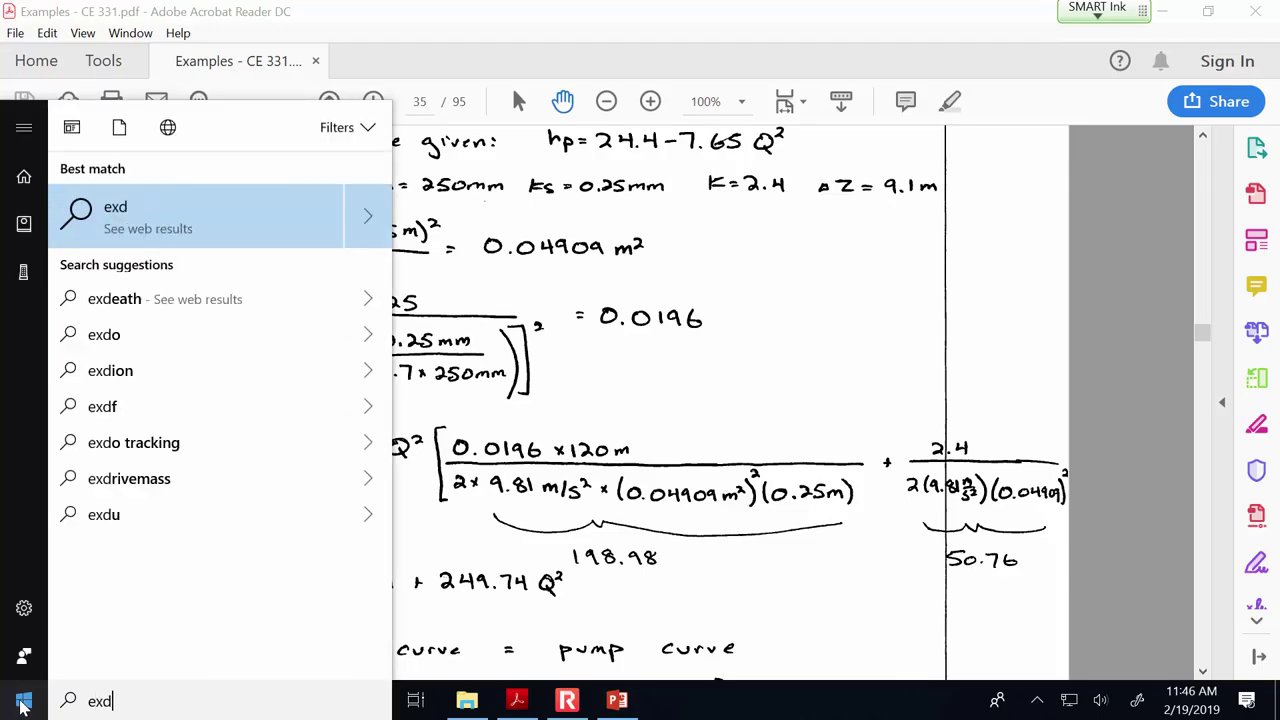
pyautogui.press('BackSpace')
pyautogui.press('BackSpace')
pyautogui.press('BackSpace')
pyautogui.press('BackSpace')
pyautogui.write('c')
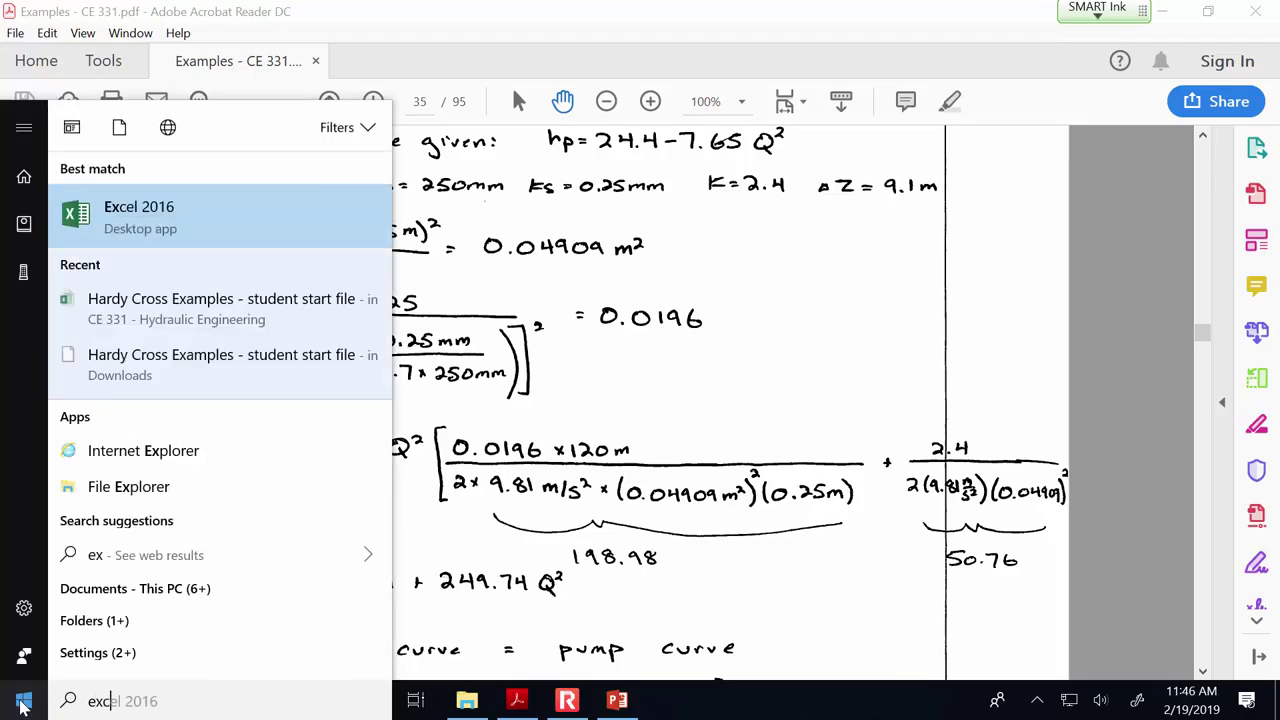
pyautogui.click(164, 205)
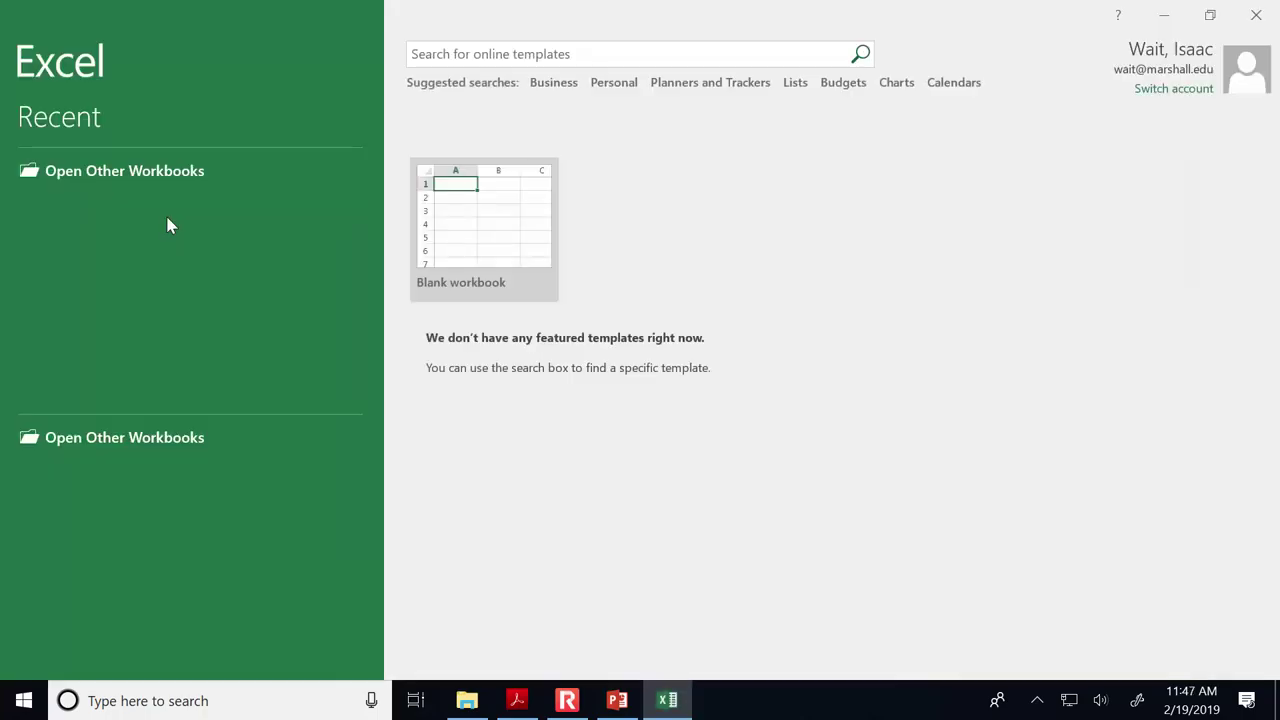
pyautogui.click(471, 234)
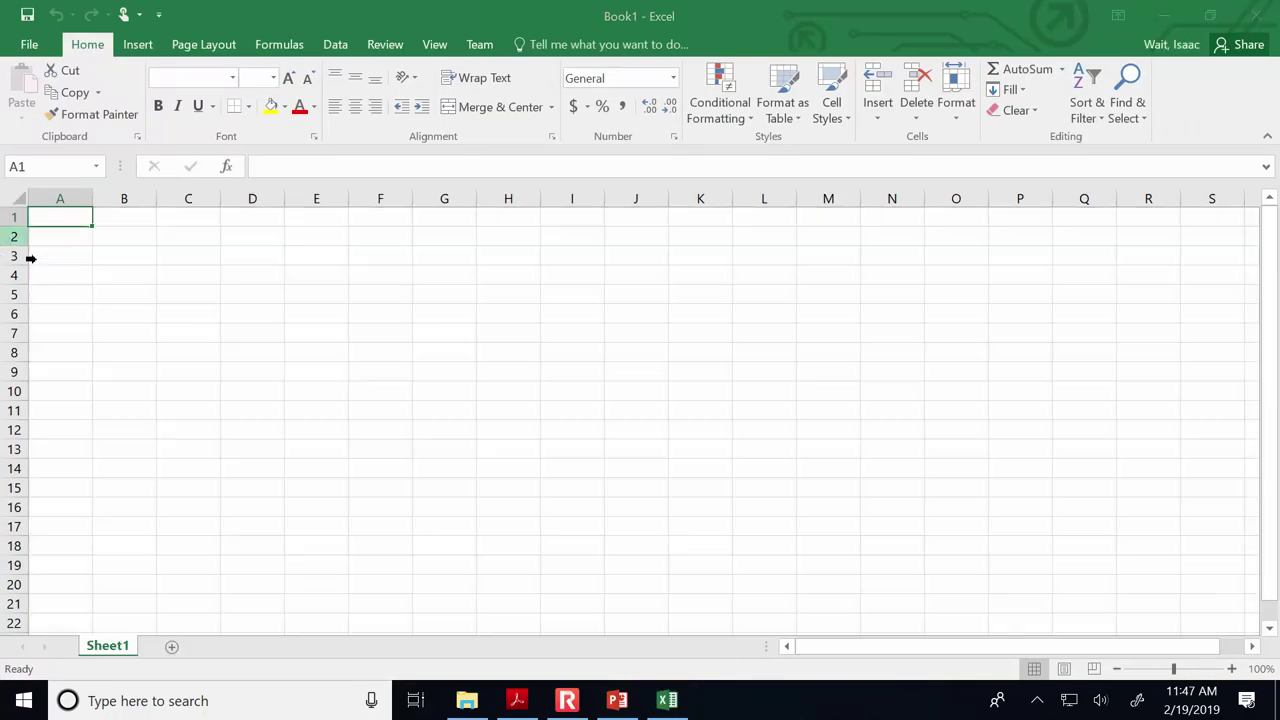
# Enter the headers "Q (m3/s)" in A2 and "Pump Curve, hp (m)" in B2, and fit column B to its text.
pyautogui.click(69, 243)
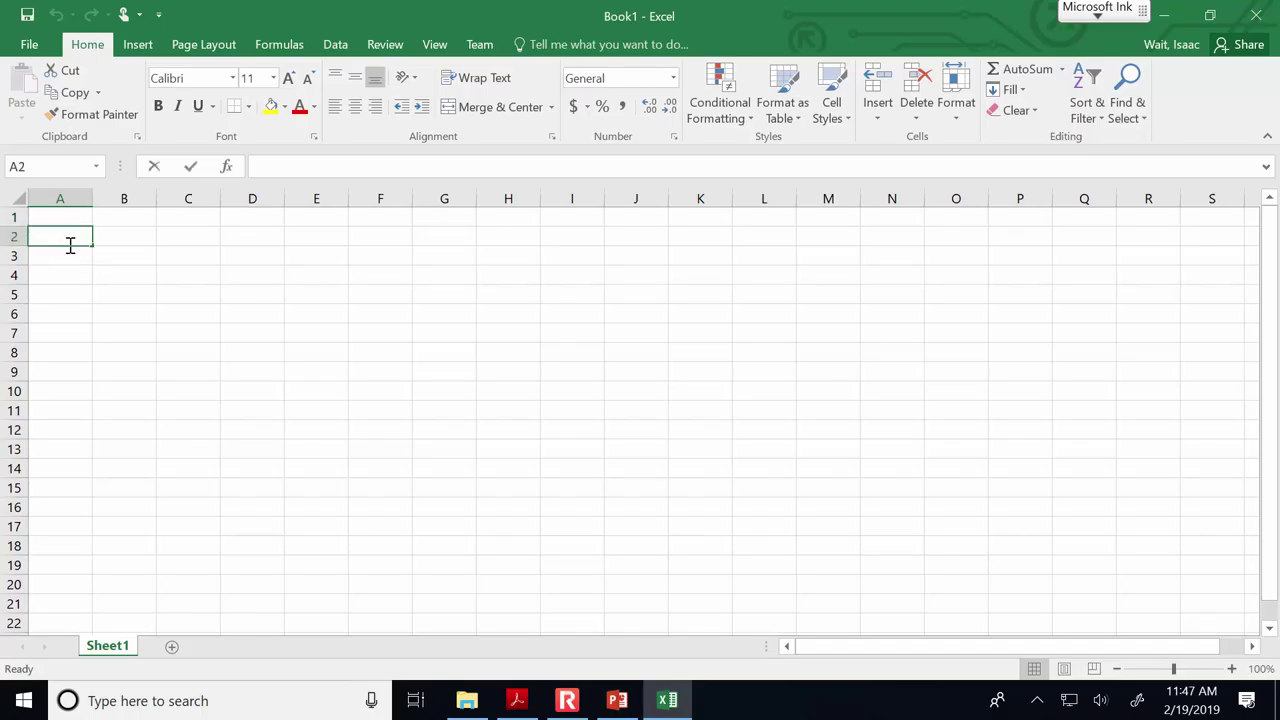
pyautogui.write('Q (m3/s)')
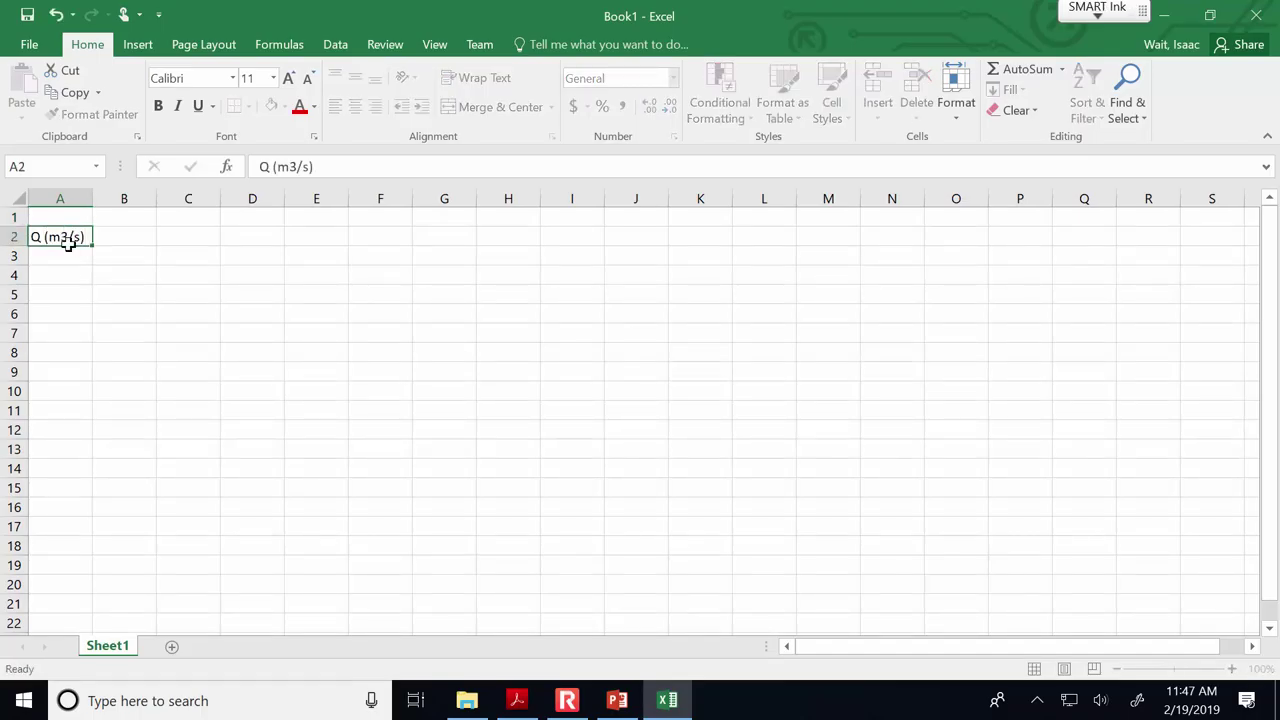
pyautogui.press('Tab')
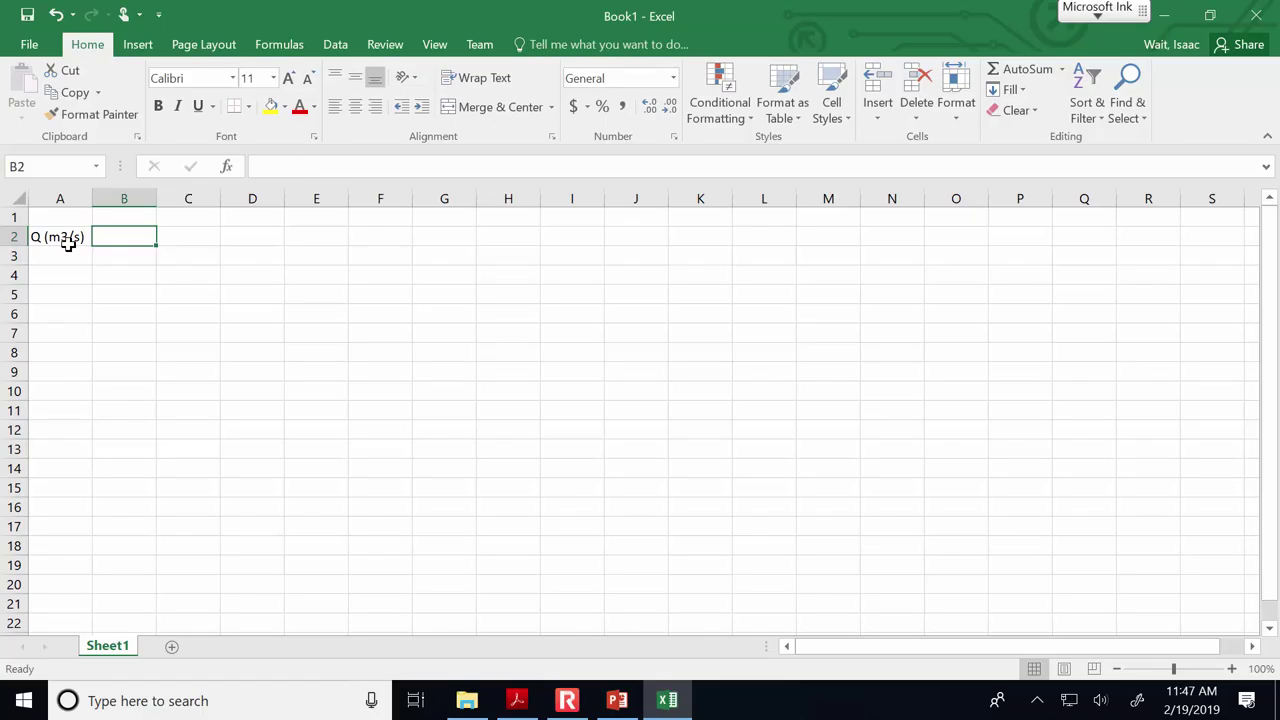
pyautogui.write('Pump Curve ')
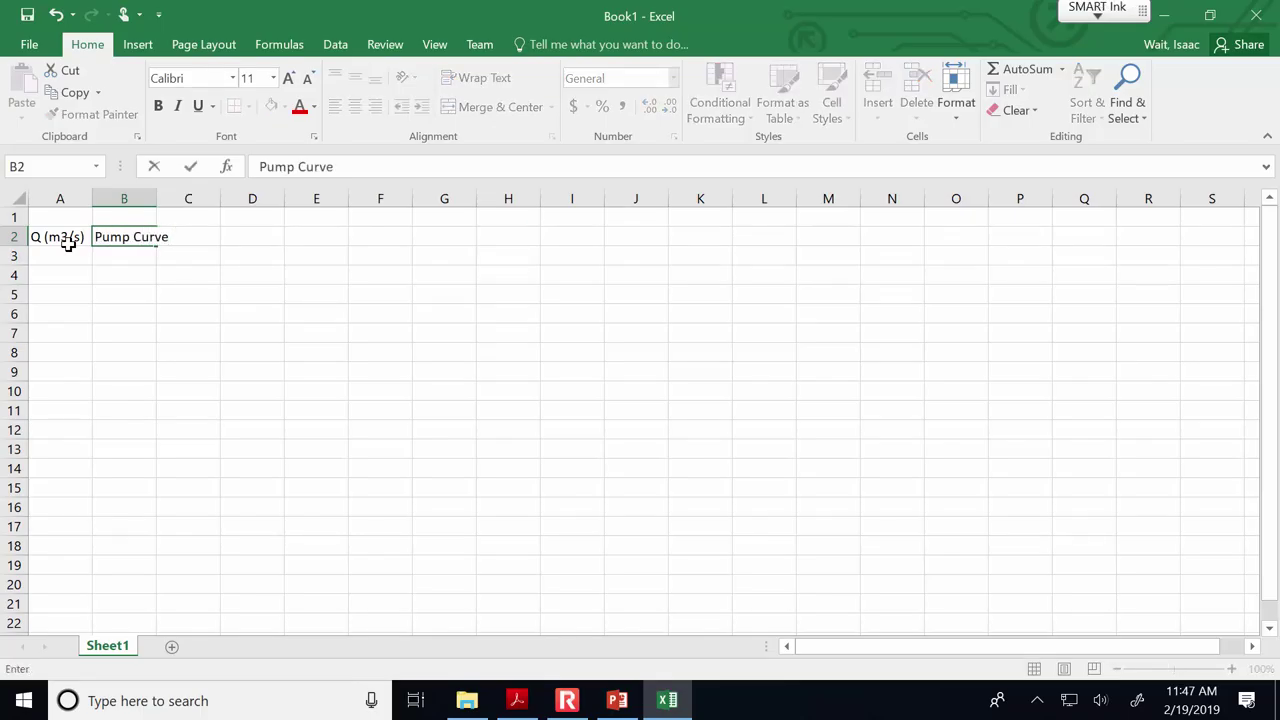
pyautogui.write(' hp (M')
pyautogui.press('BackSpace')
pyautogui.write('m)')
pyautogui.press('Tab')
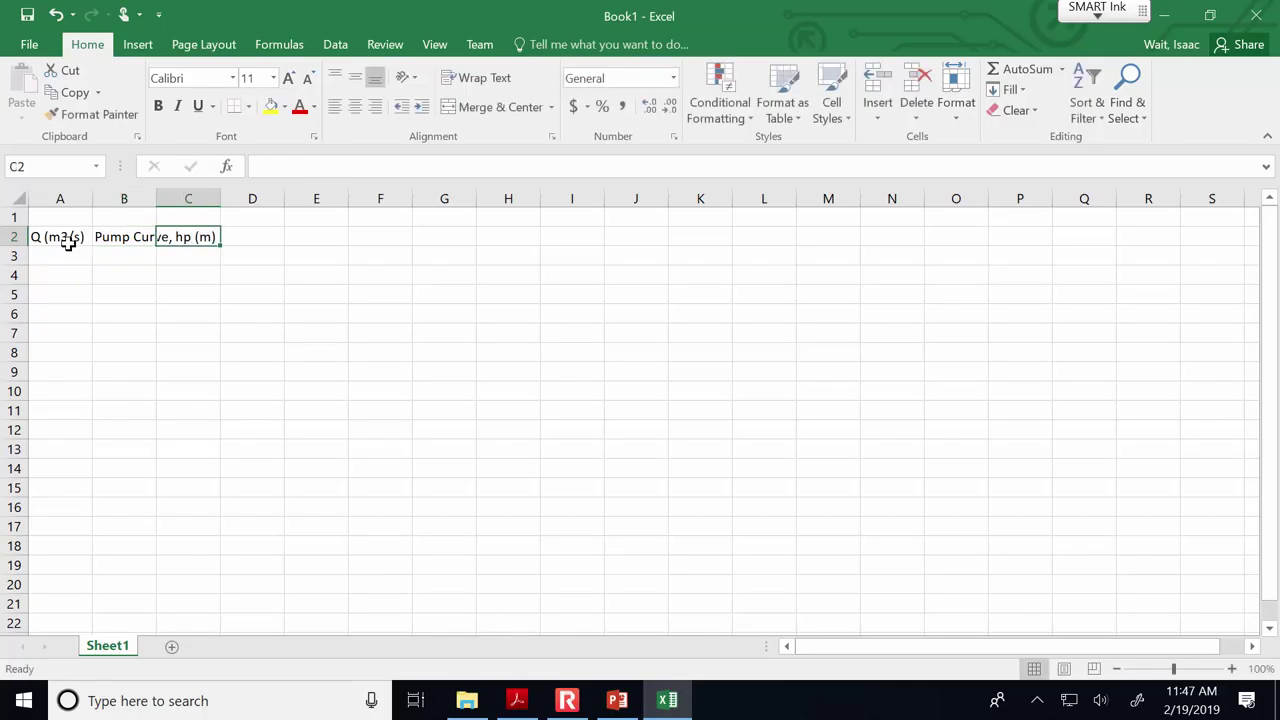
pyautogui.doubleClick(156, 198)
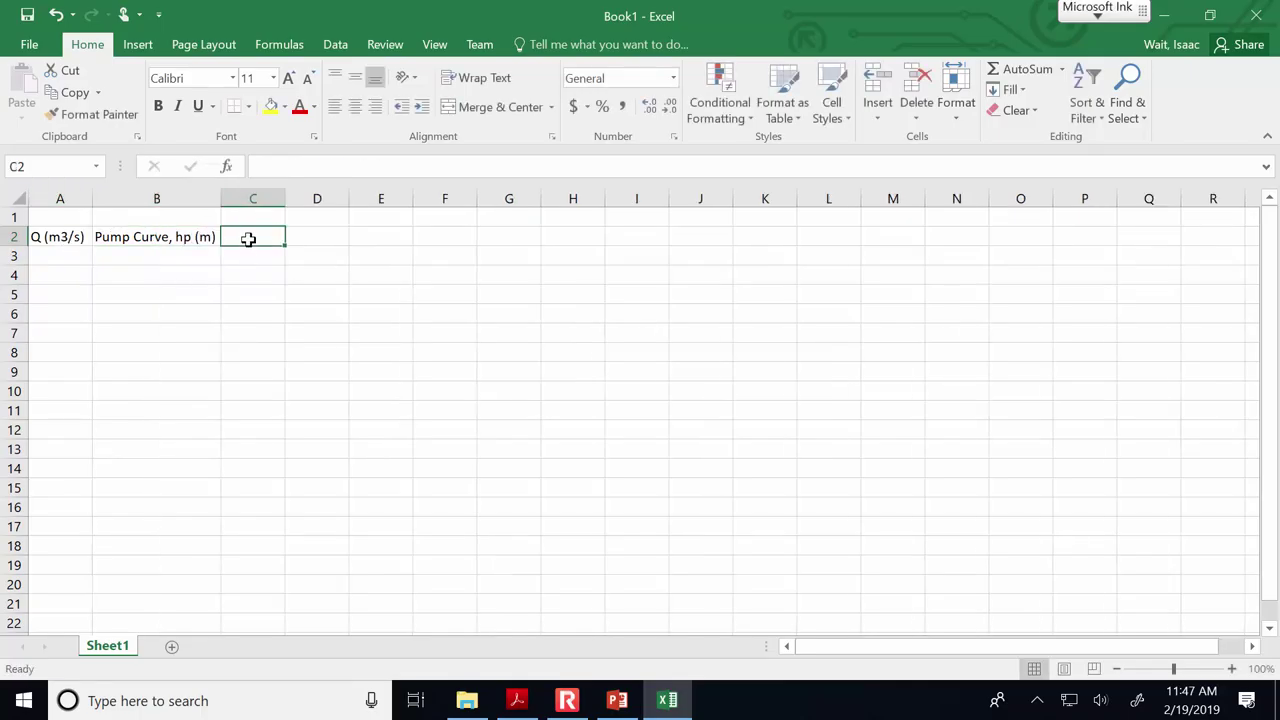
# Add the headers "System Curve, hp (m)" in C2 and "Difference (m)" in D2, and fit both columns to their text.
pyautogui.write('Syste')
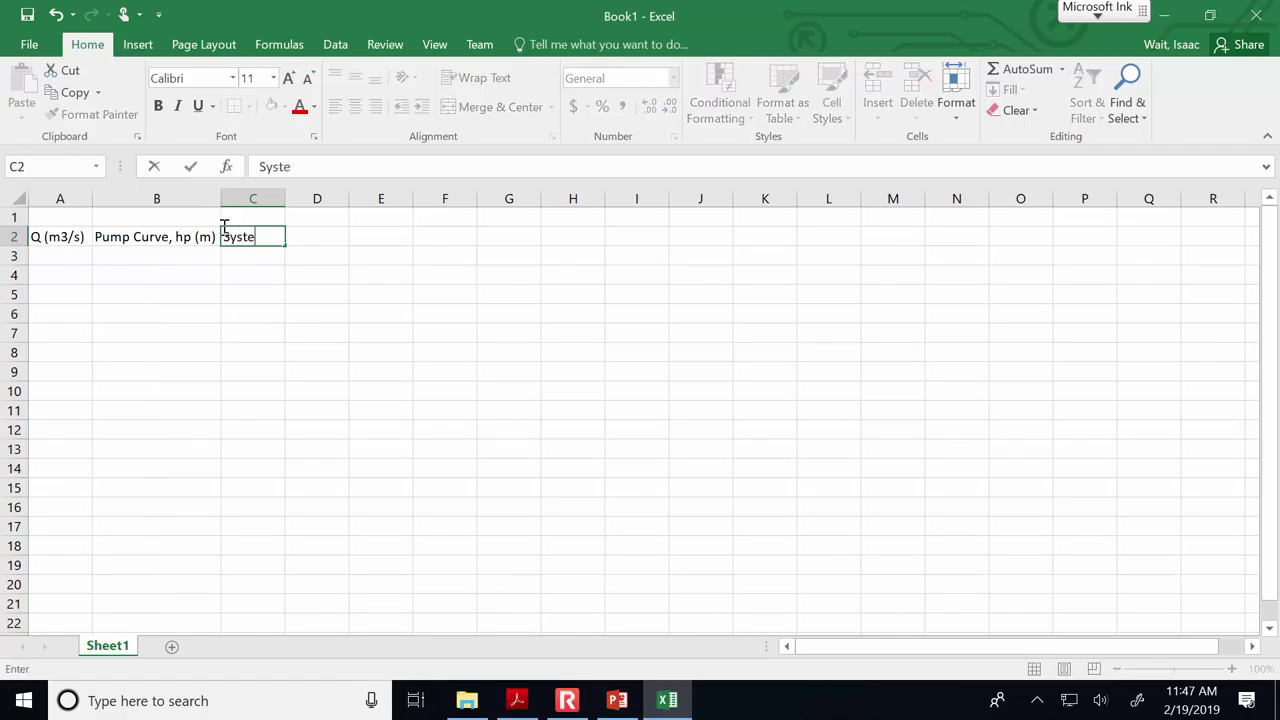
pyautogui.write('m Curve , h')
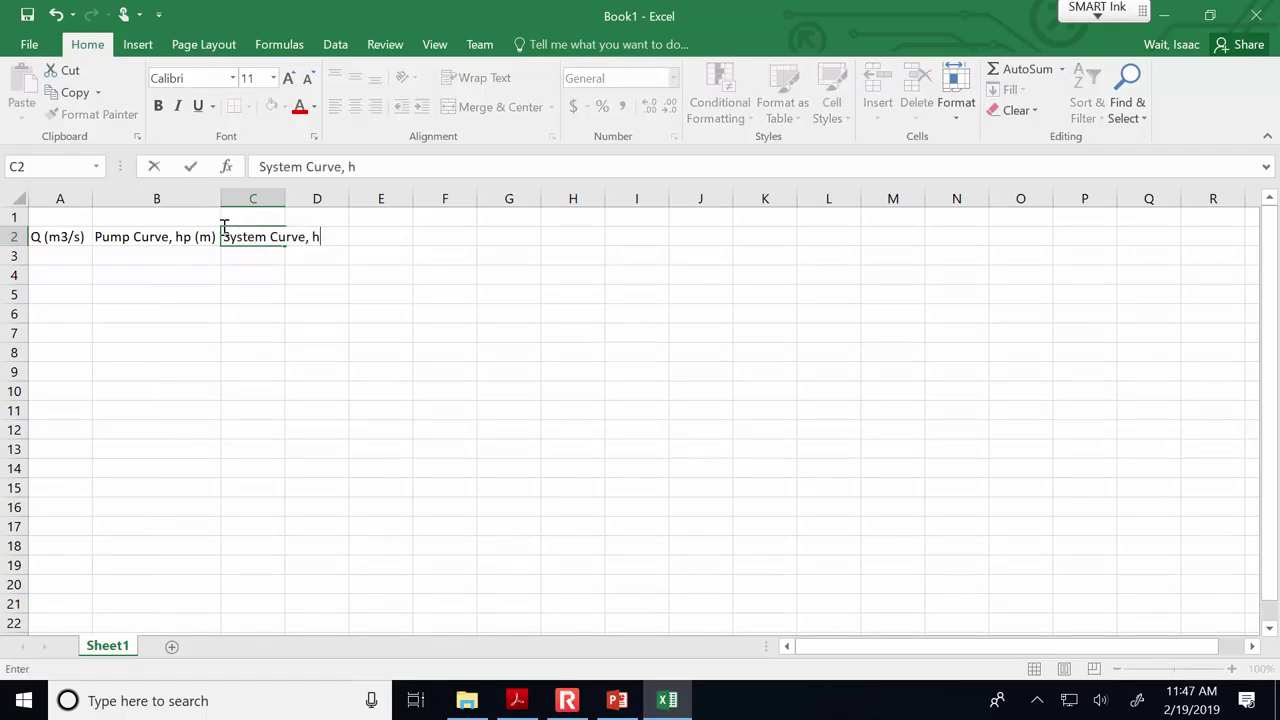
pyautogui.write('p (m)')
pyautogui.press('Tab')
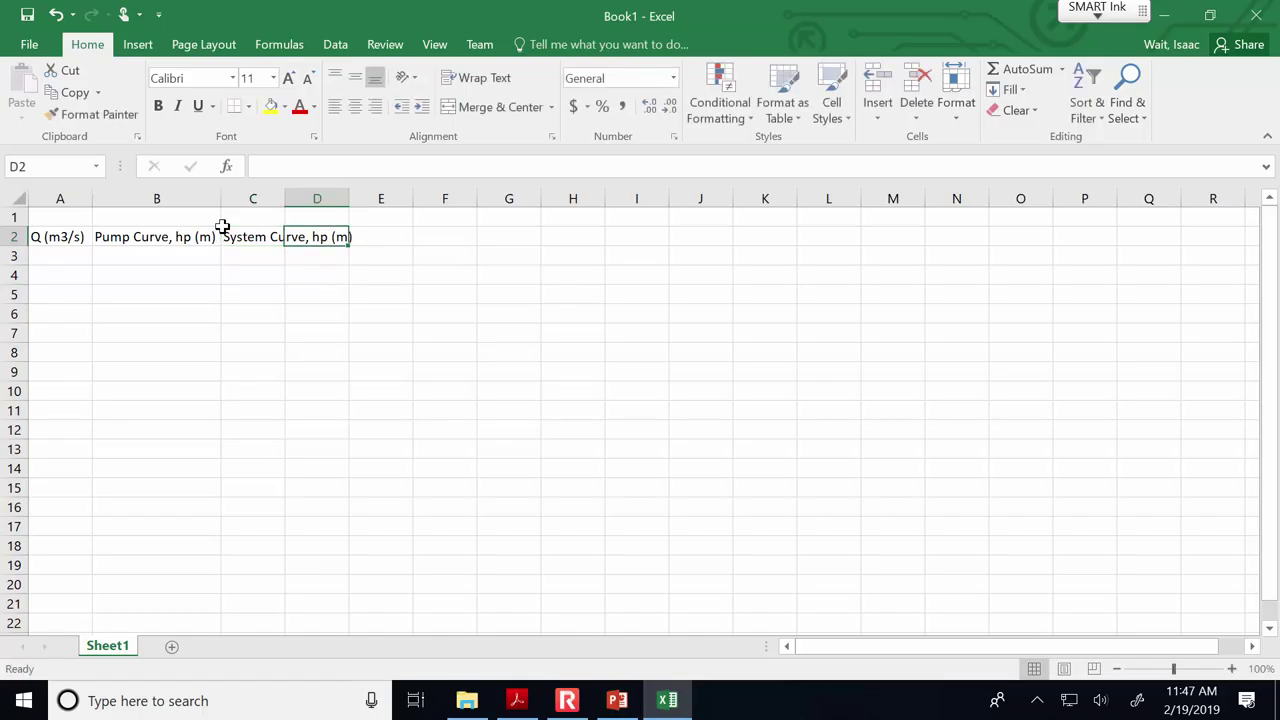
pyautogui.doubleClick(285, 194)
pyautogui.write('Dif')
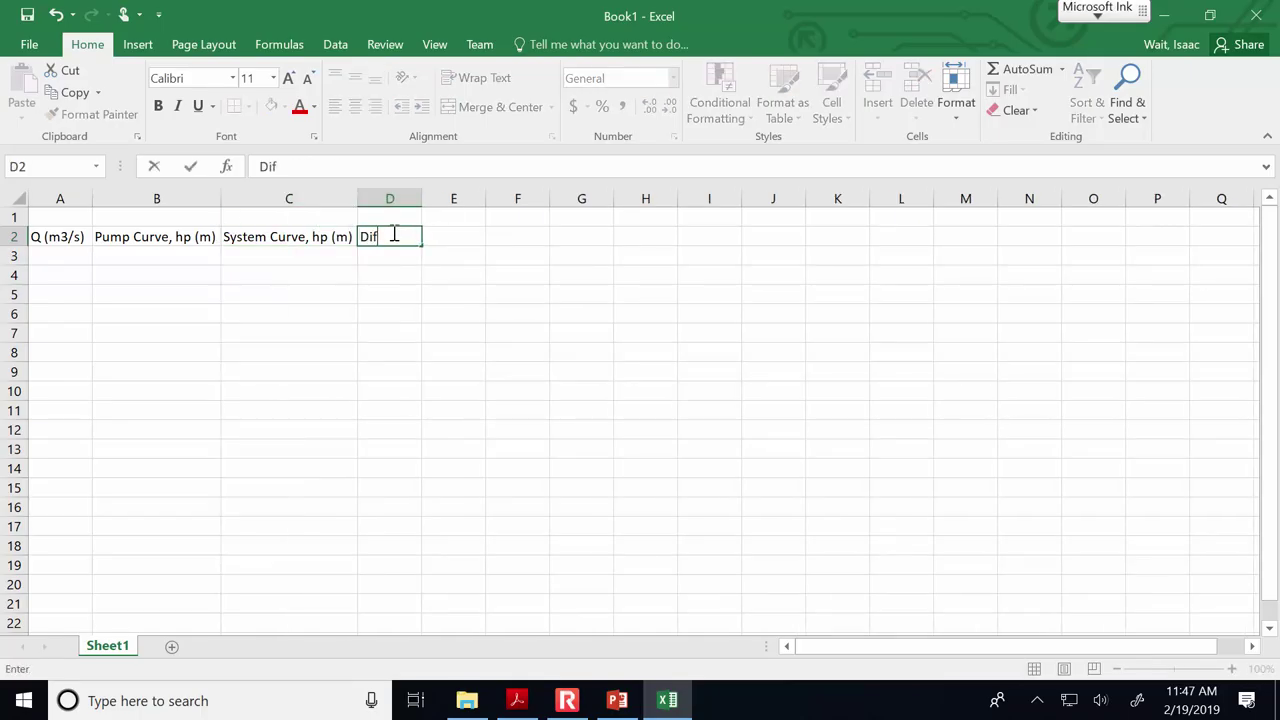
pyautogui.write('ference (m)')
pyautogui.press('Return')
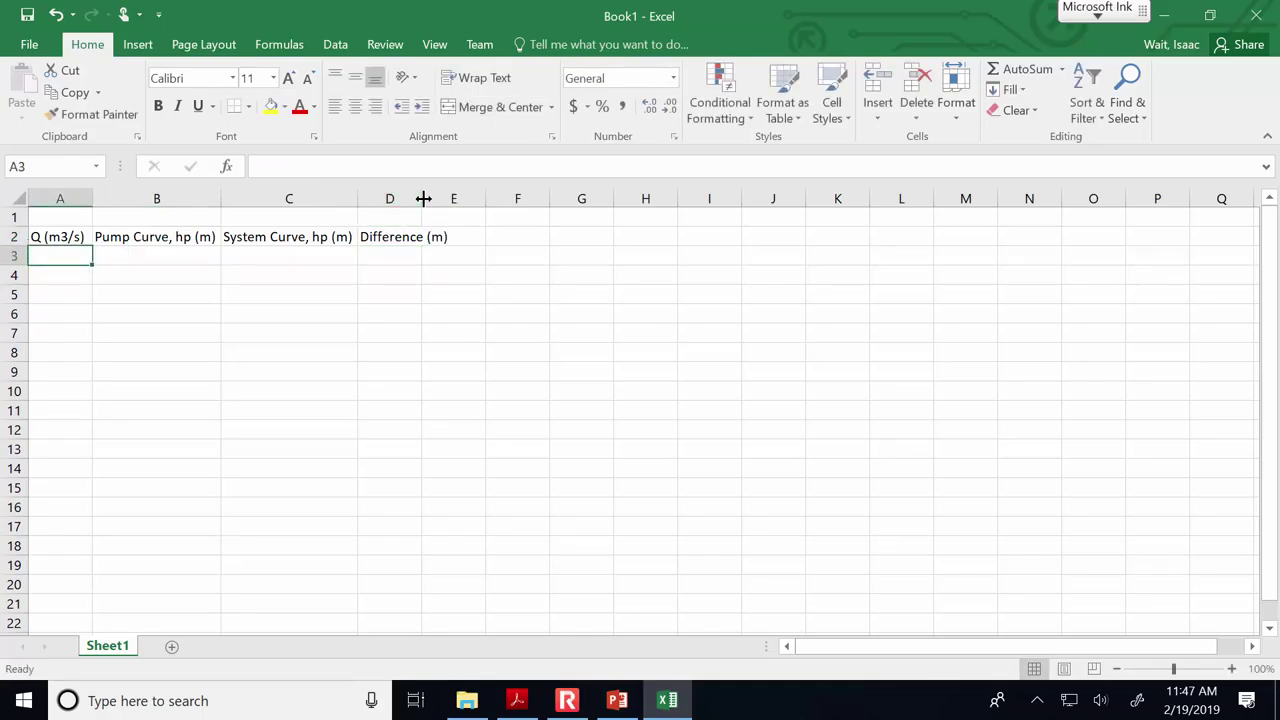
pyautogui.doubleClick(422, 196)
# Fill A3:A11 with flow rates from 0 to 0.40 in 0.05 increments, shown with two decimals.
pyautogui.click(49, 291)
pyautogui.click(55, 274)
pyautogui.click(68, 254)
pyautogui.write('0')
pyautogui.press('Return')
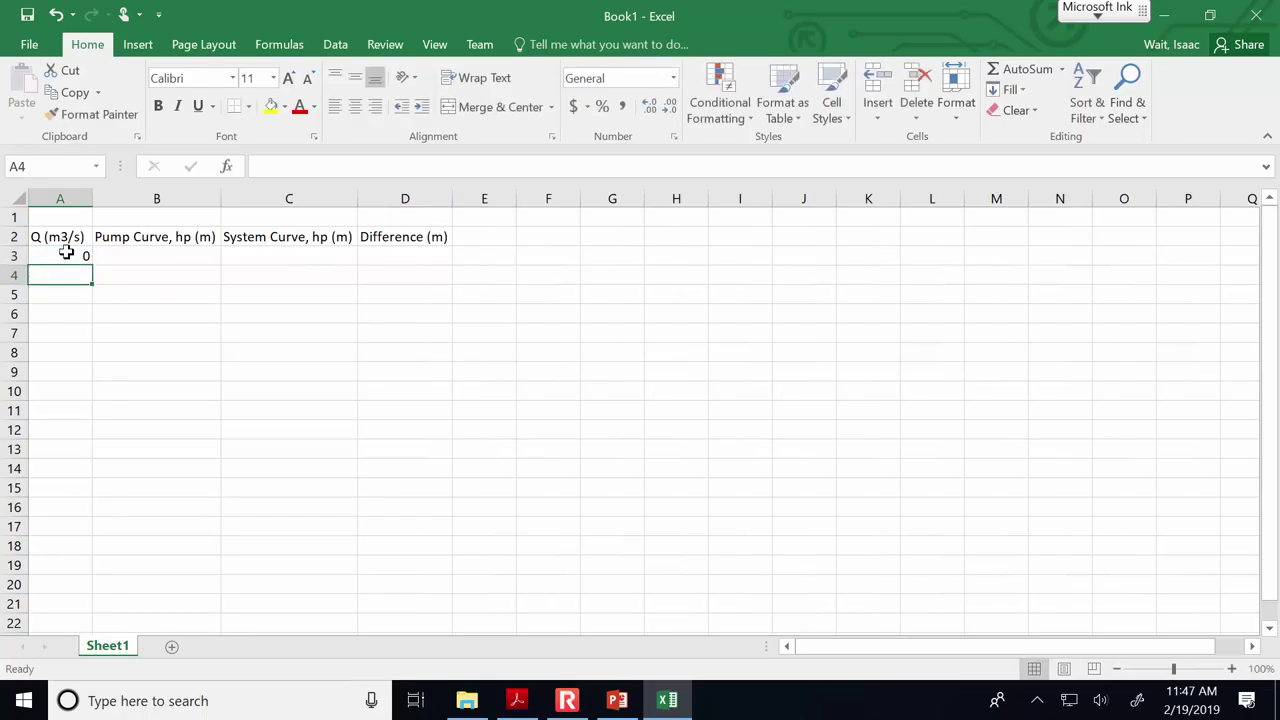
pyautogui.write('.05')
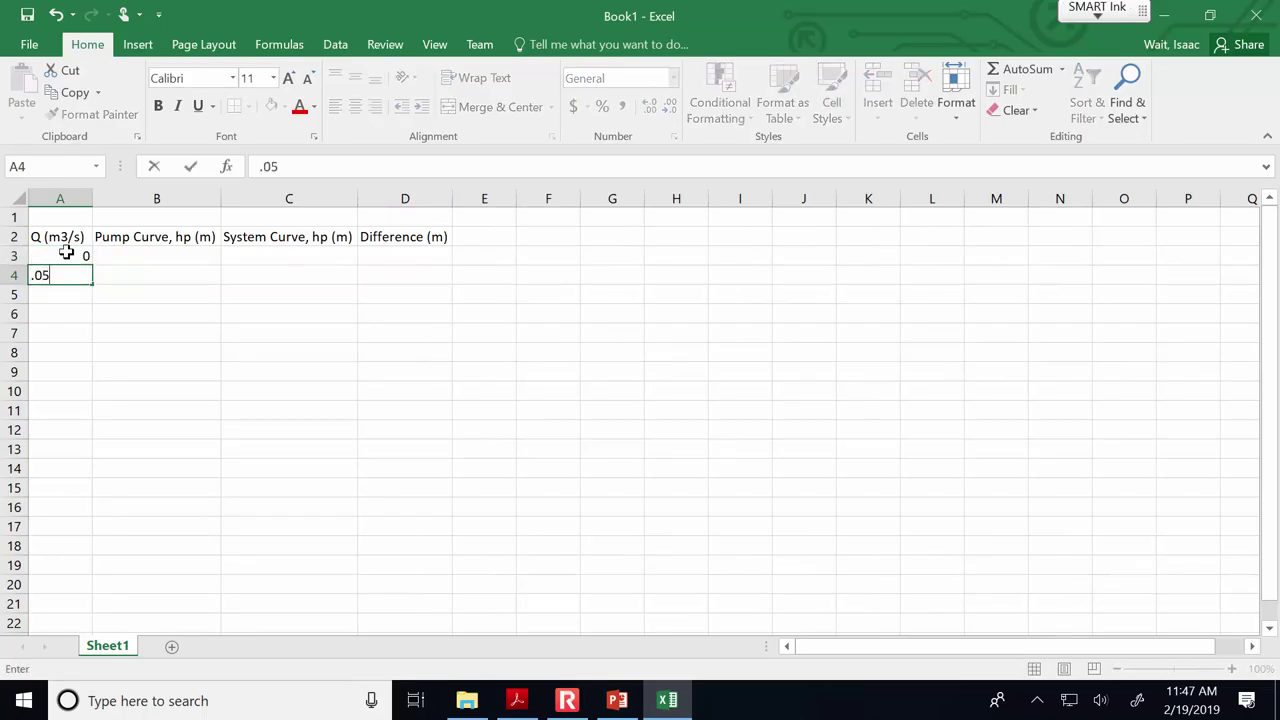
pyautogui.press('Return')
pyautogui.moveTo(64, 256); pyautogui.dragTo(80, 417)
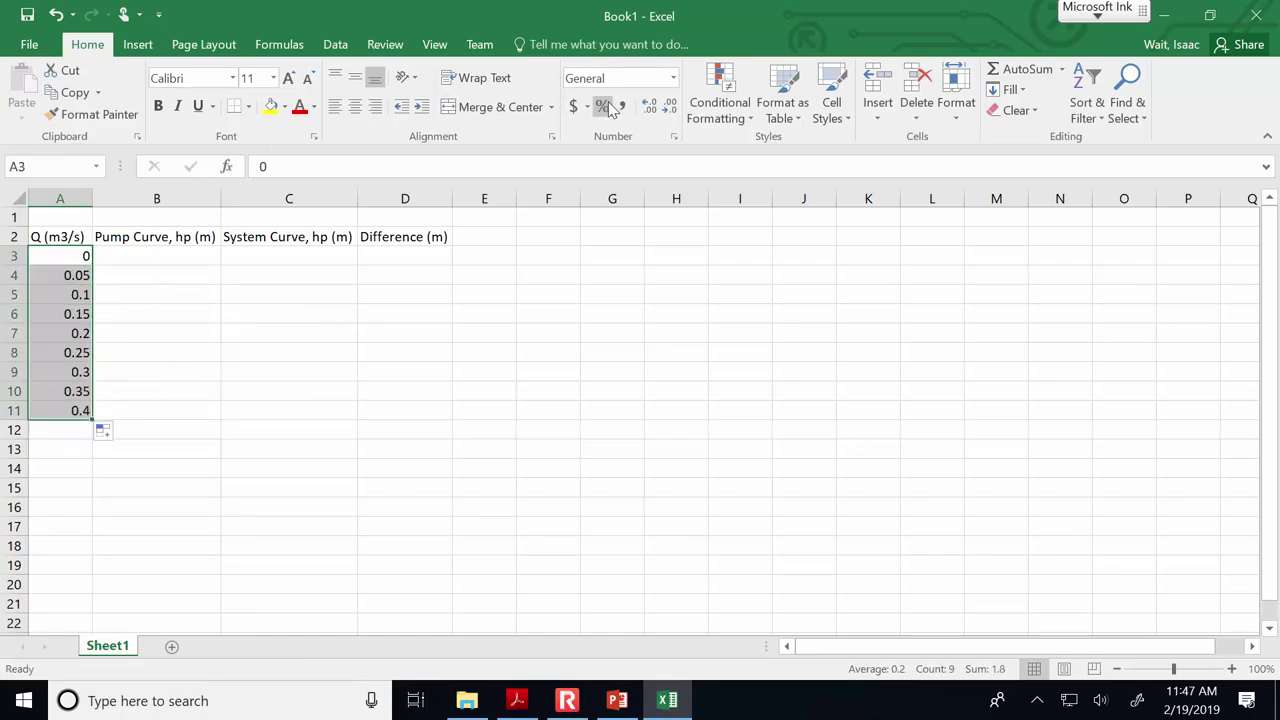
pyautogui.click(647, 107)
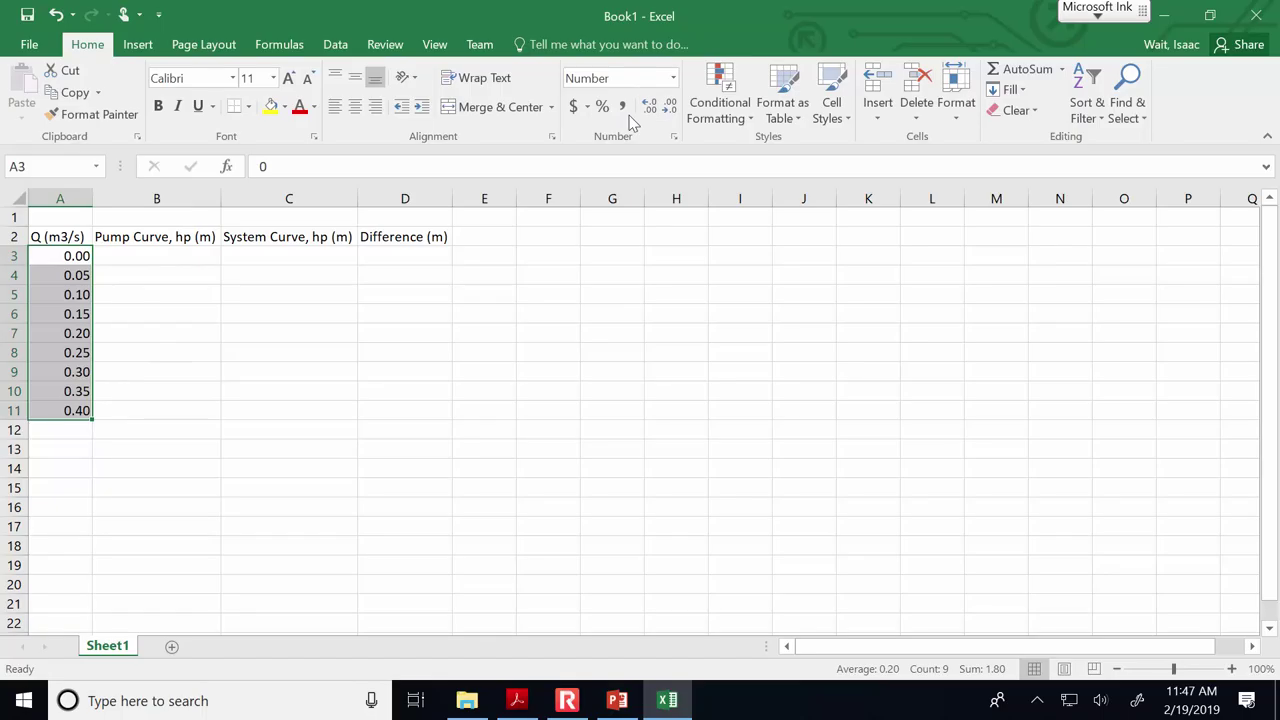
# Look up the pump curve equation on the PowerPoint slide and enter it in Excel cell B3 as =24.4-7.65*A3^2.
pyautogui.click(181, 256)
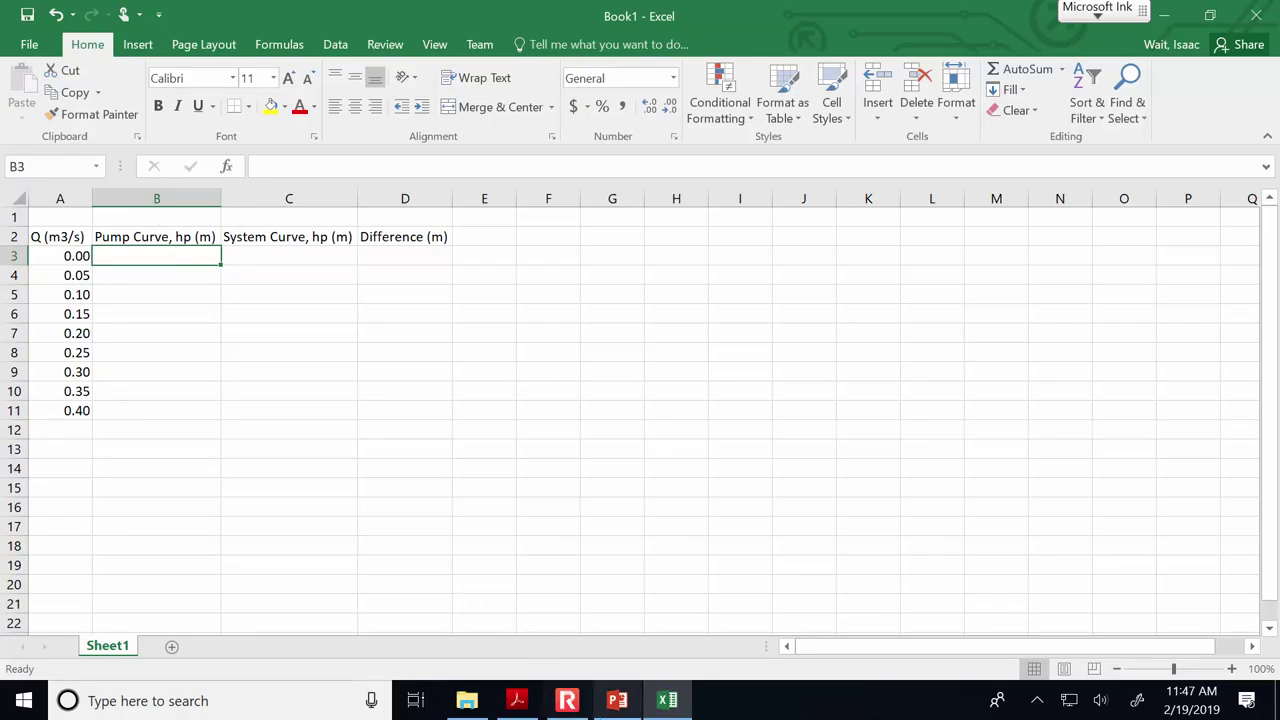
pyautogui.click(618, 702)
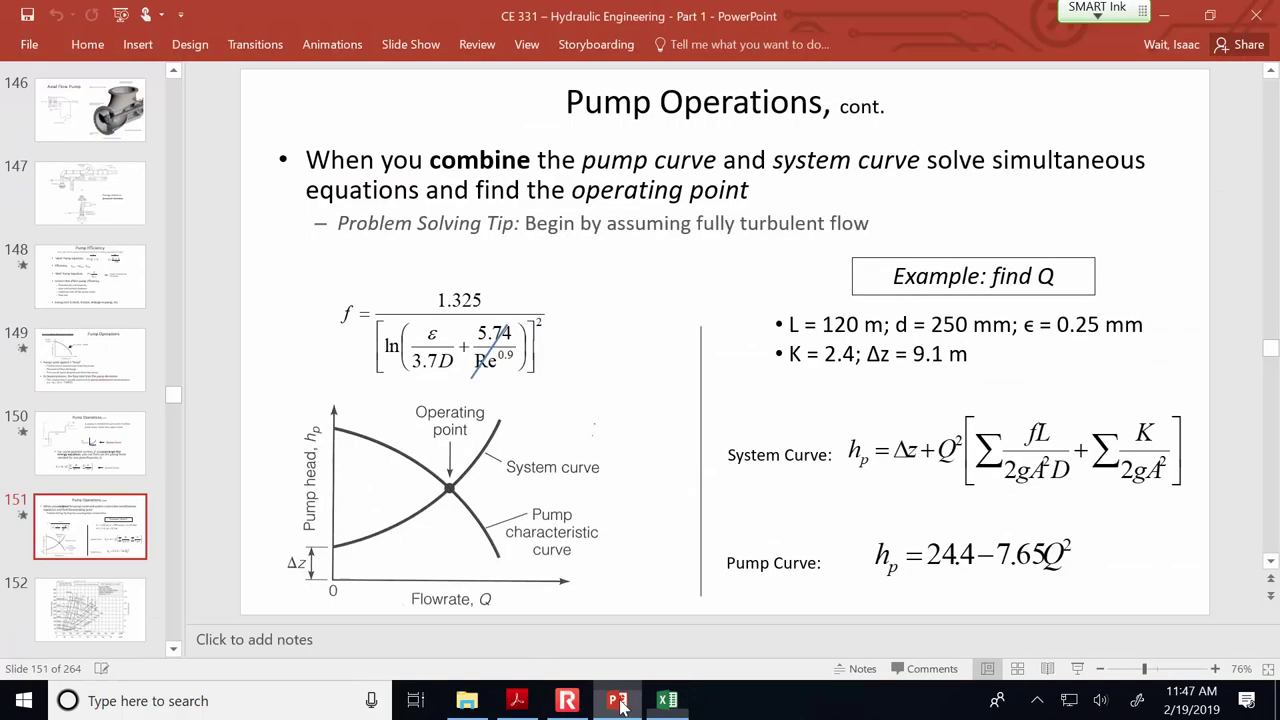
pyautogui.click(975, 555)
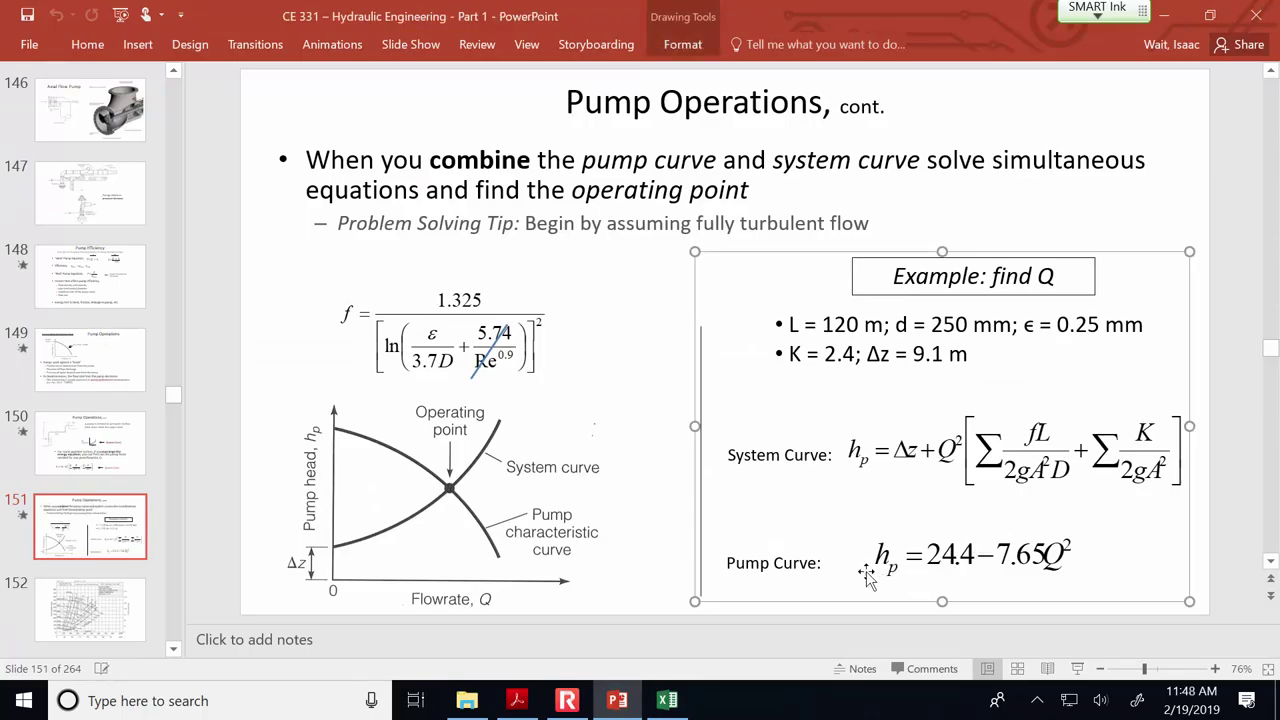
pyautogui.click(667, 700)
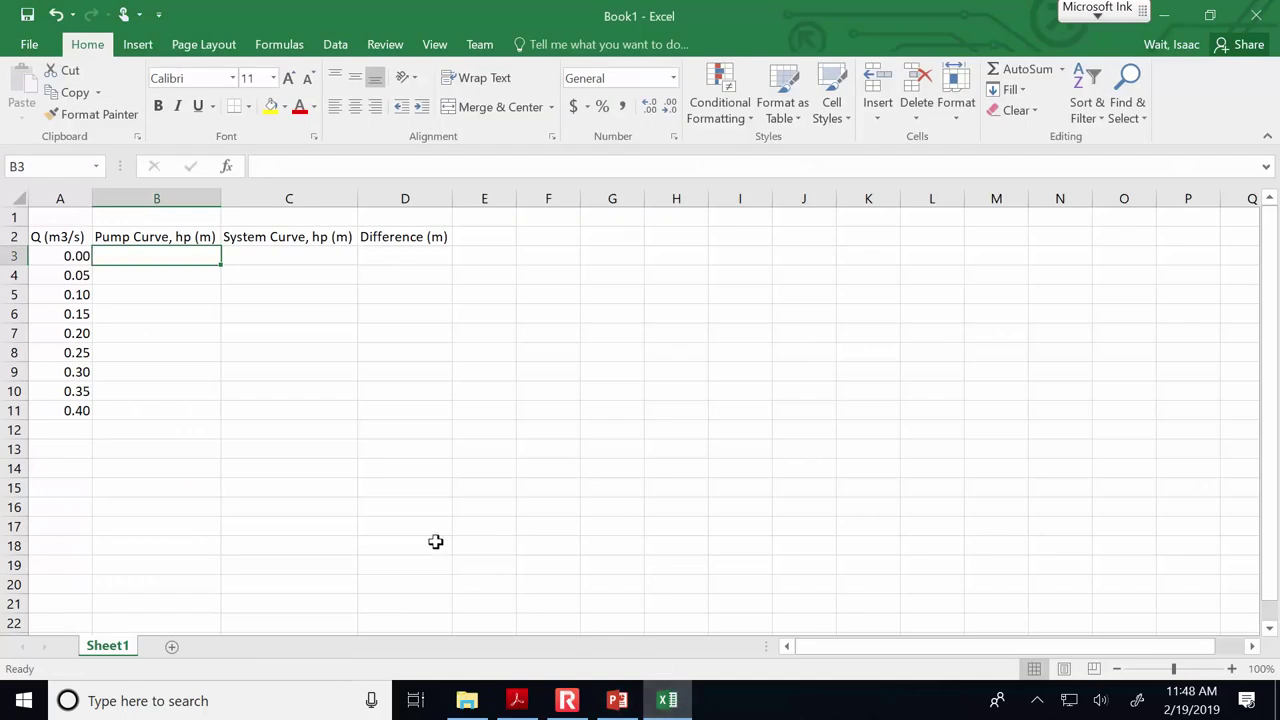
pyautogui.write('=24')
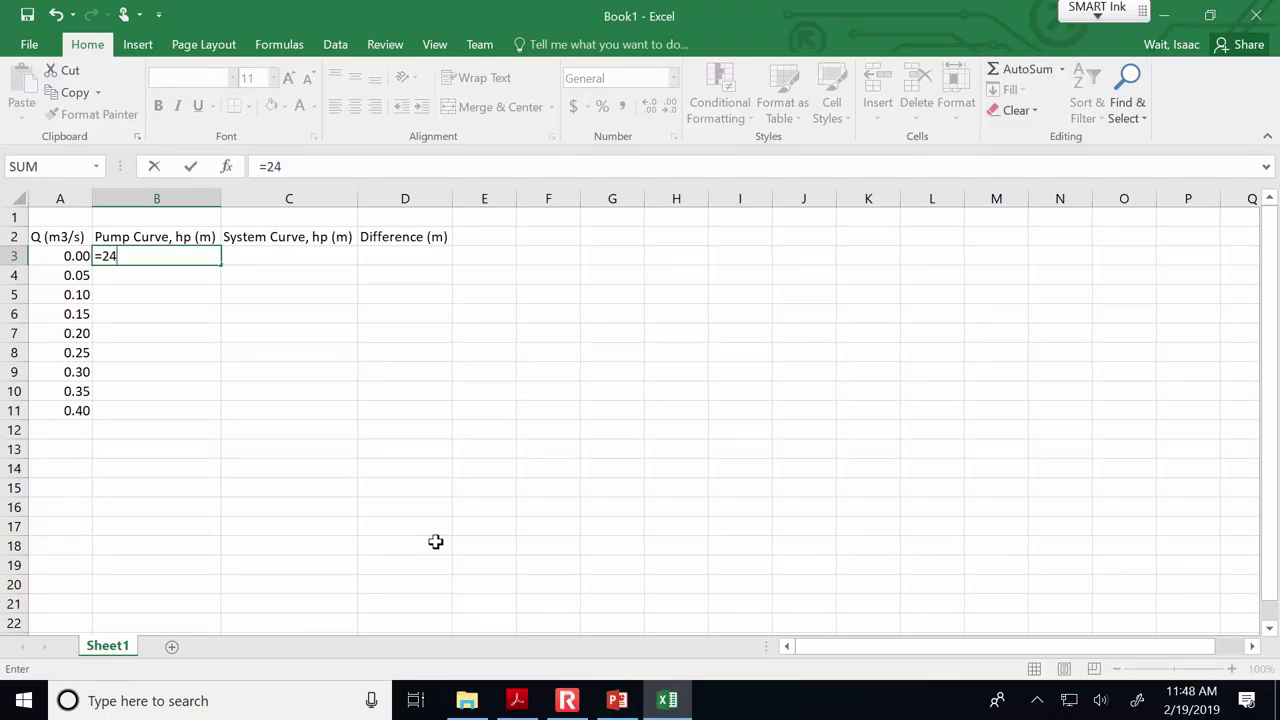
pyautogui.write('.4-7.65*')
pyautogui.click(73, 252)
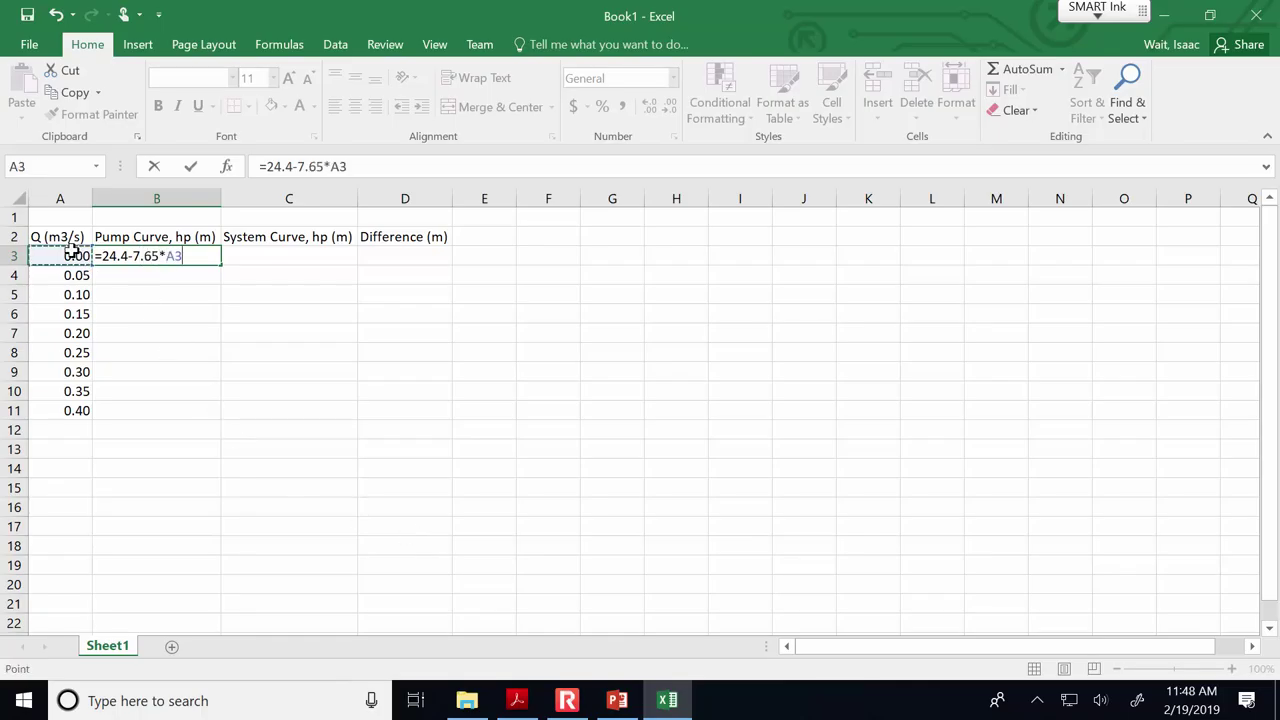
pyautogui.write('^2')
pyautogui.press('Return')
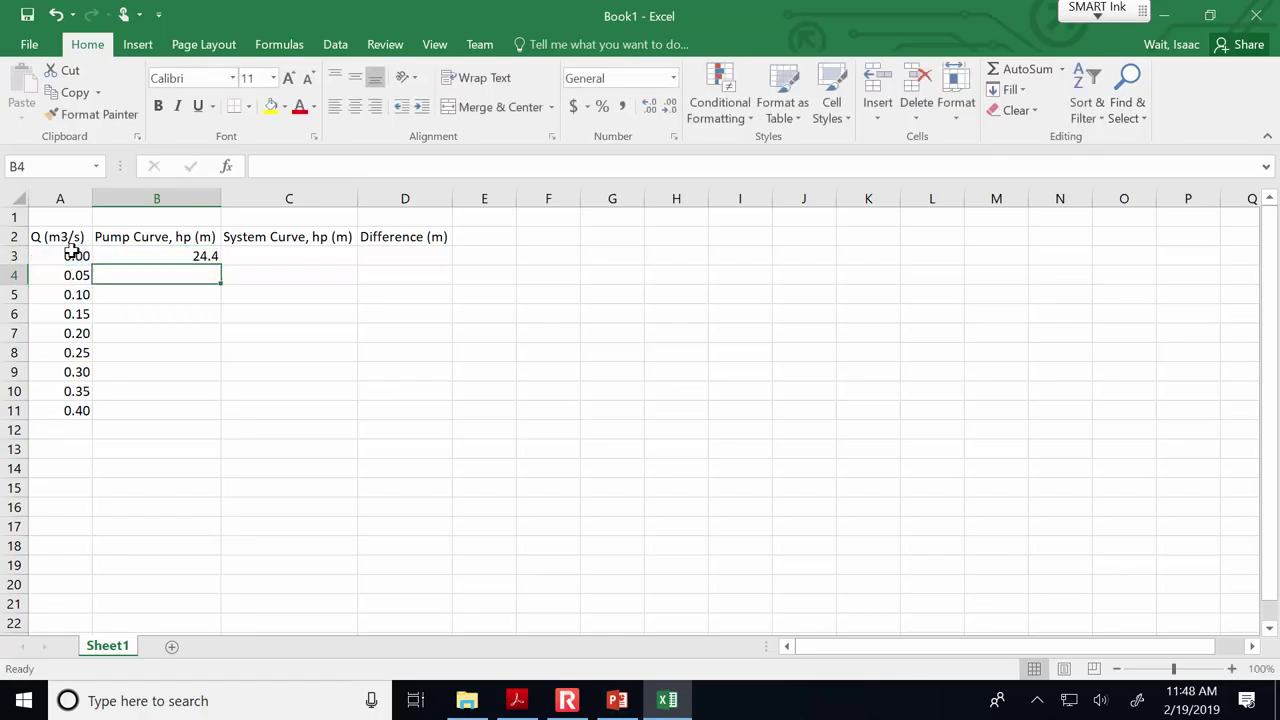
# Fill the pump curve formula down from B3 to B11 and center the values.
pyautogui.click(178, 256)
pyautogui.doubleClick(219, 264)
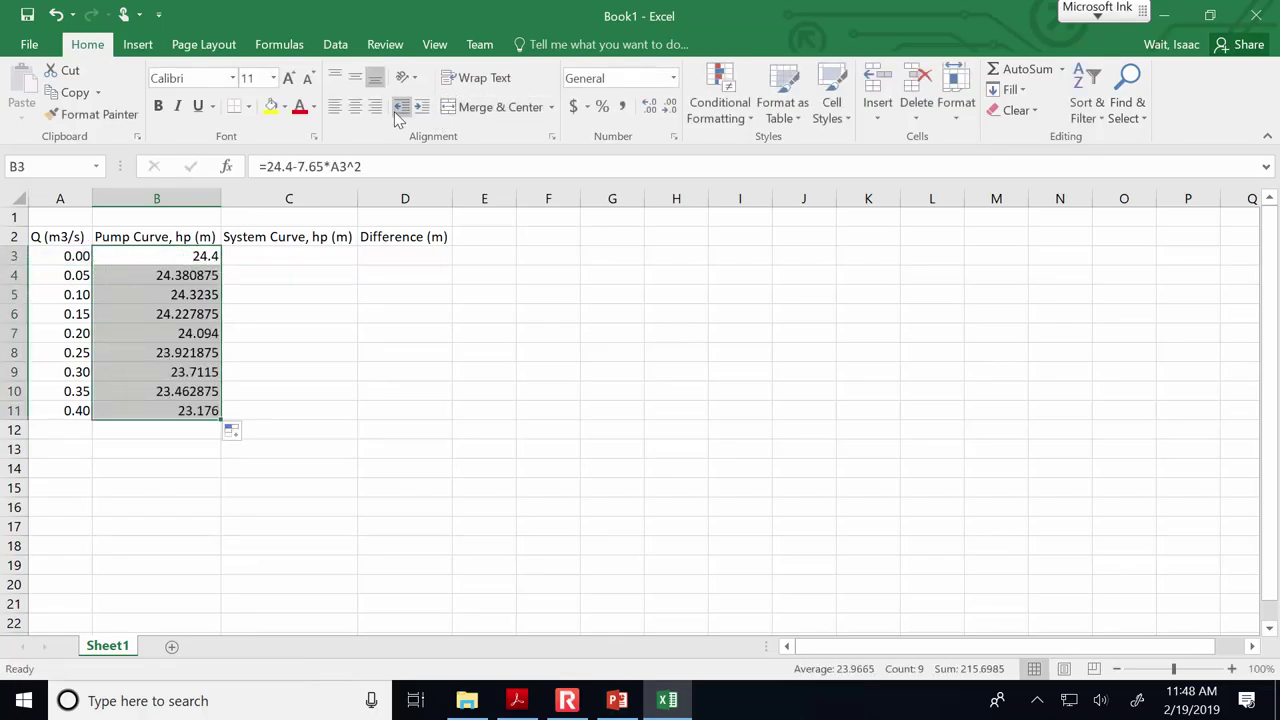
pyautogui.click(356, 108)
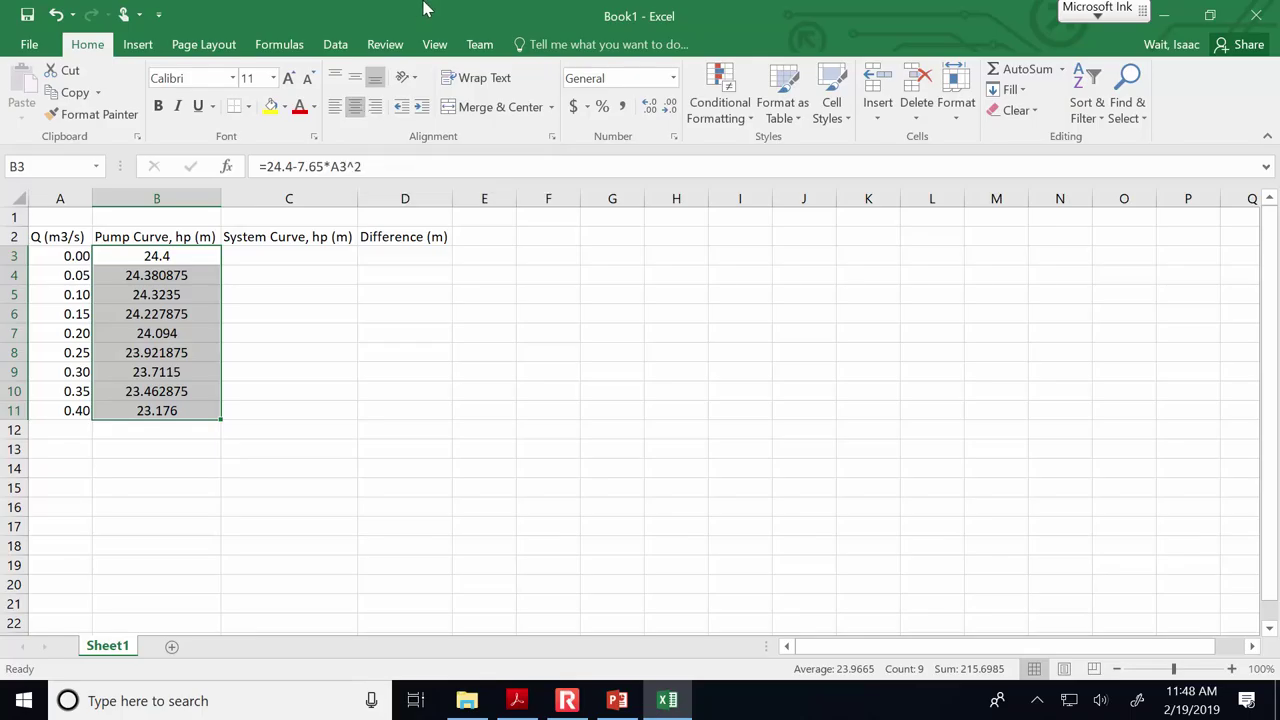
# Calculate the system curve in Excel cells C3:C11 with =9.1+249.74*A3^2, taking the equation from the worked example in the Acrobat PDF.
pyautogui.click(315, 256)
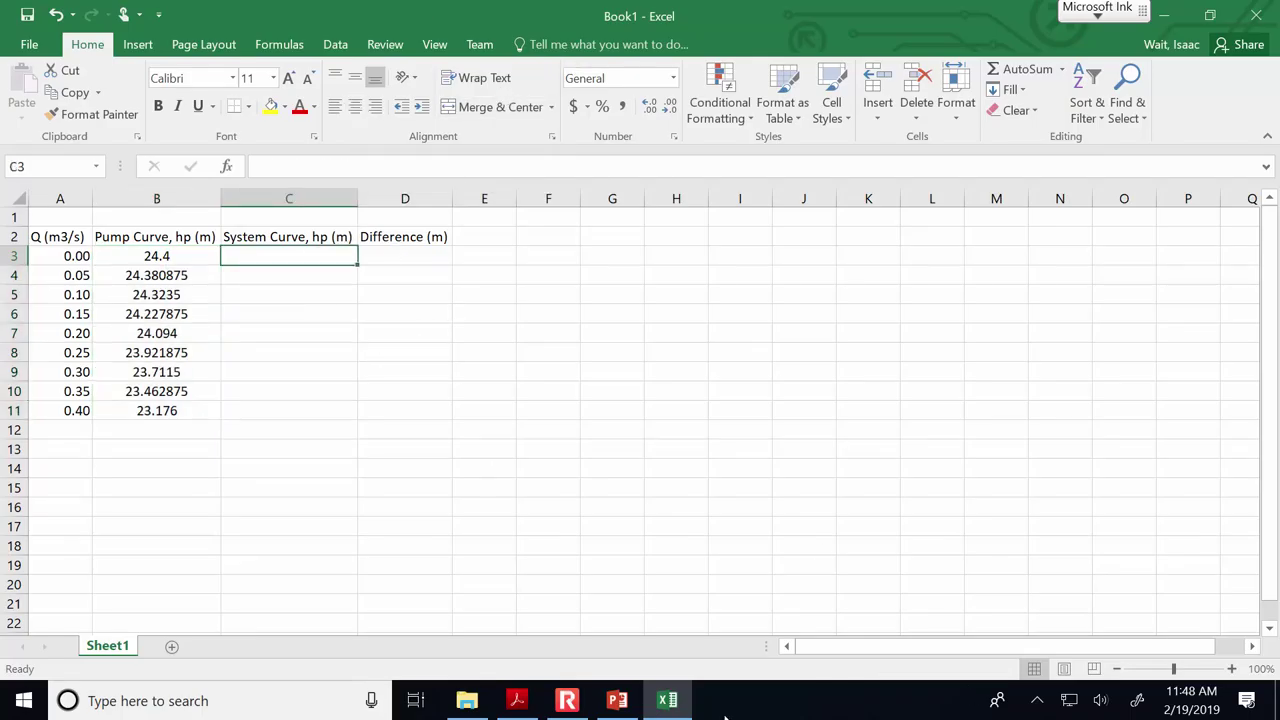
pyautogui.click(630, 708)
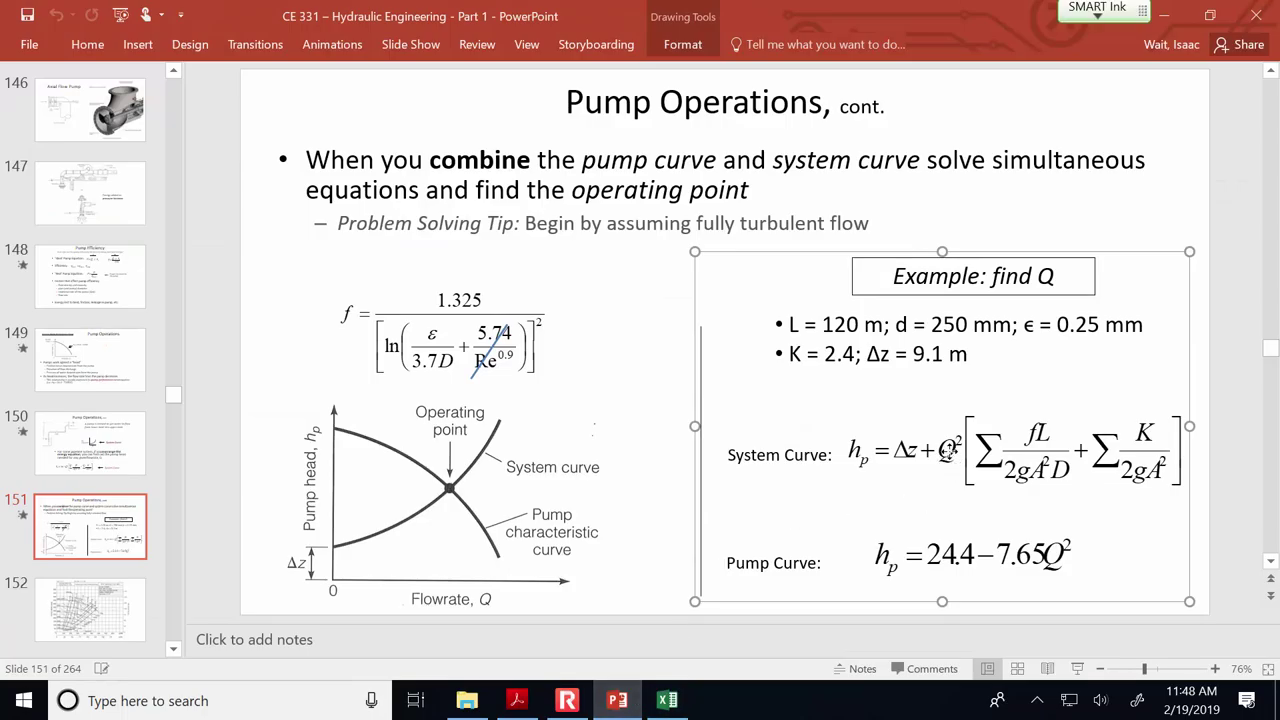
pyautogui.click(517, 700)
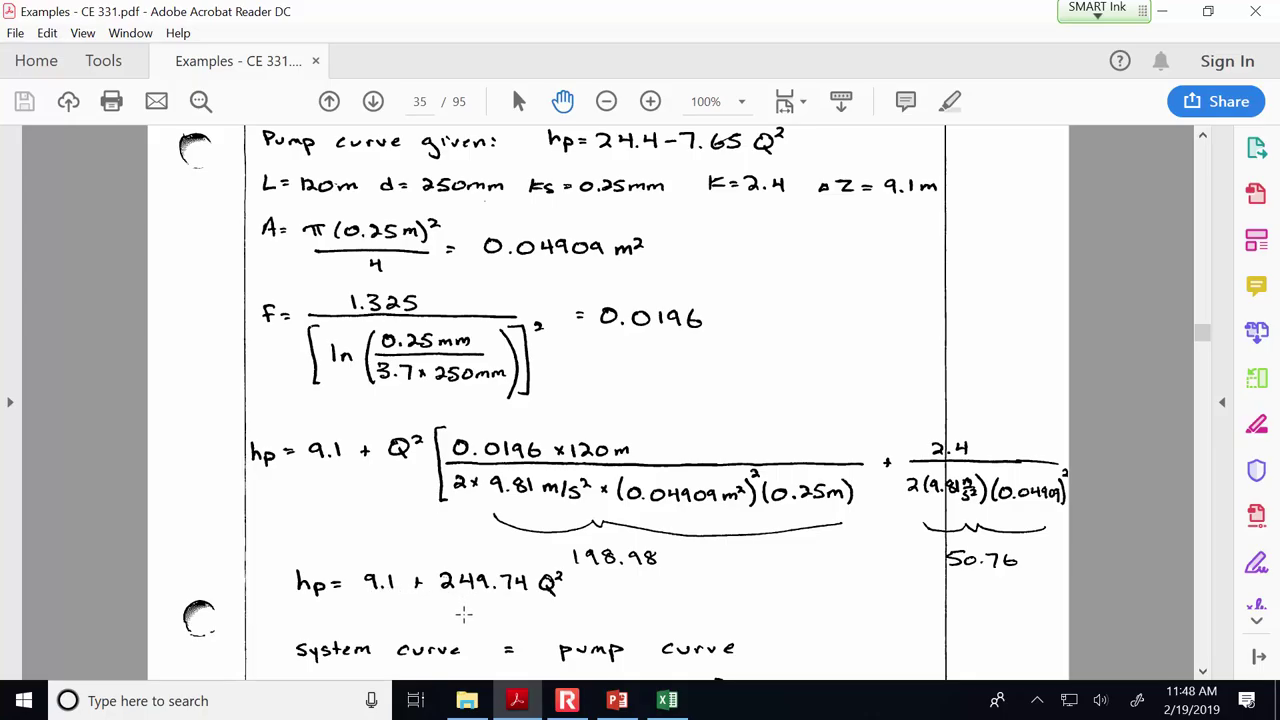
pyautogui.click(667, 700)
pyautogui.write('=9.1+249')
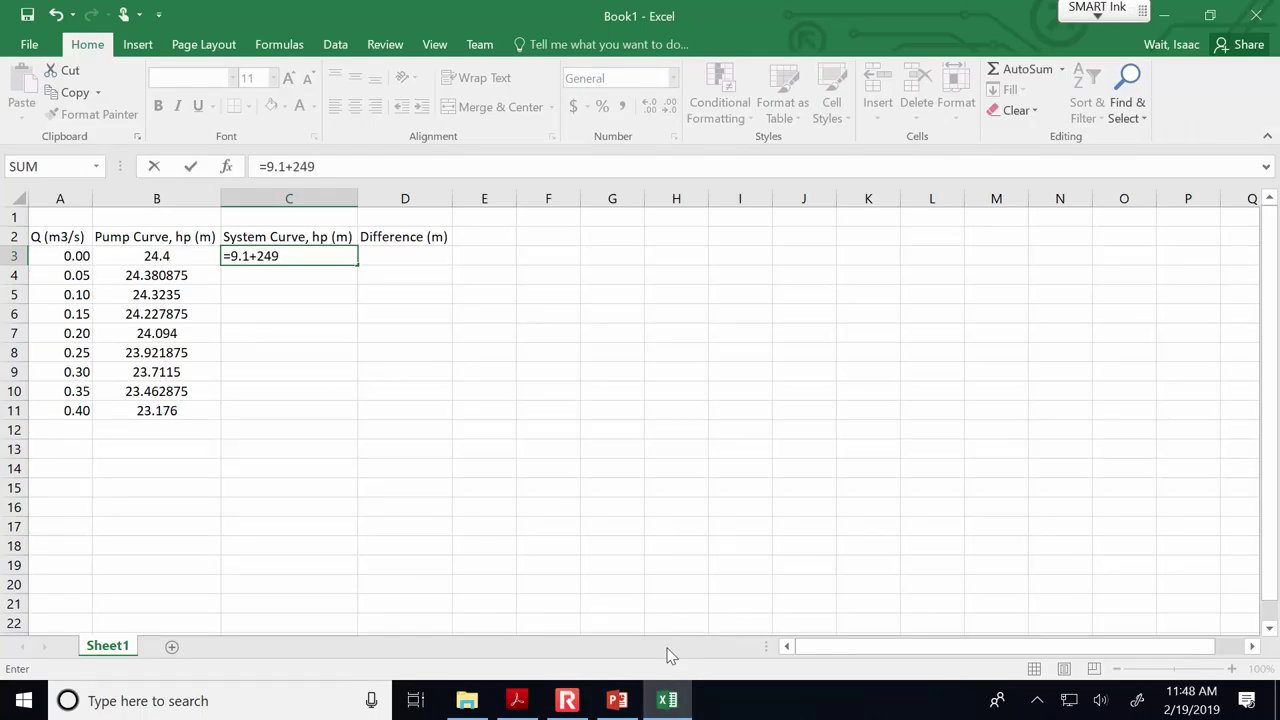
pyautogui.write('.74')
pyautogui.click(51, 247)
pyautogui.write('^2')
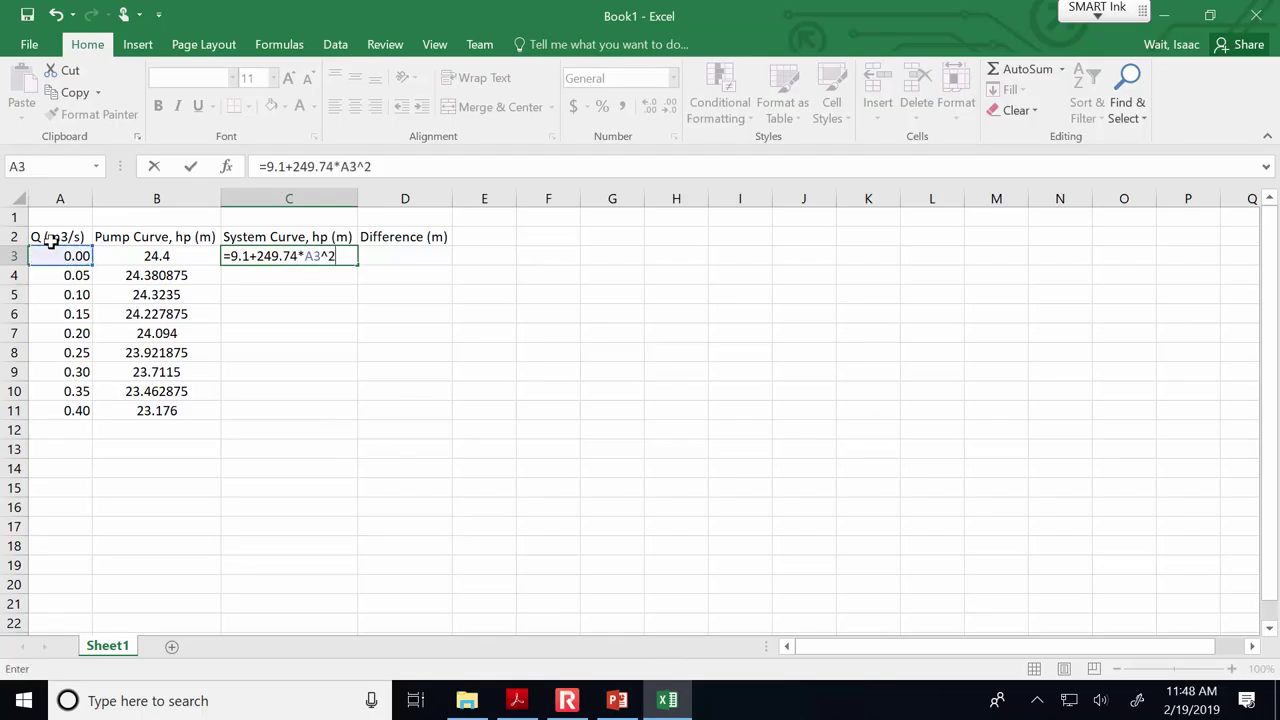
pyautogui.press('Return')
pyautogui.click(260, 252)
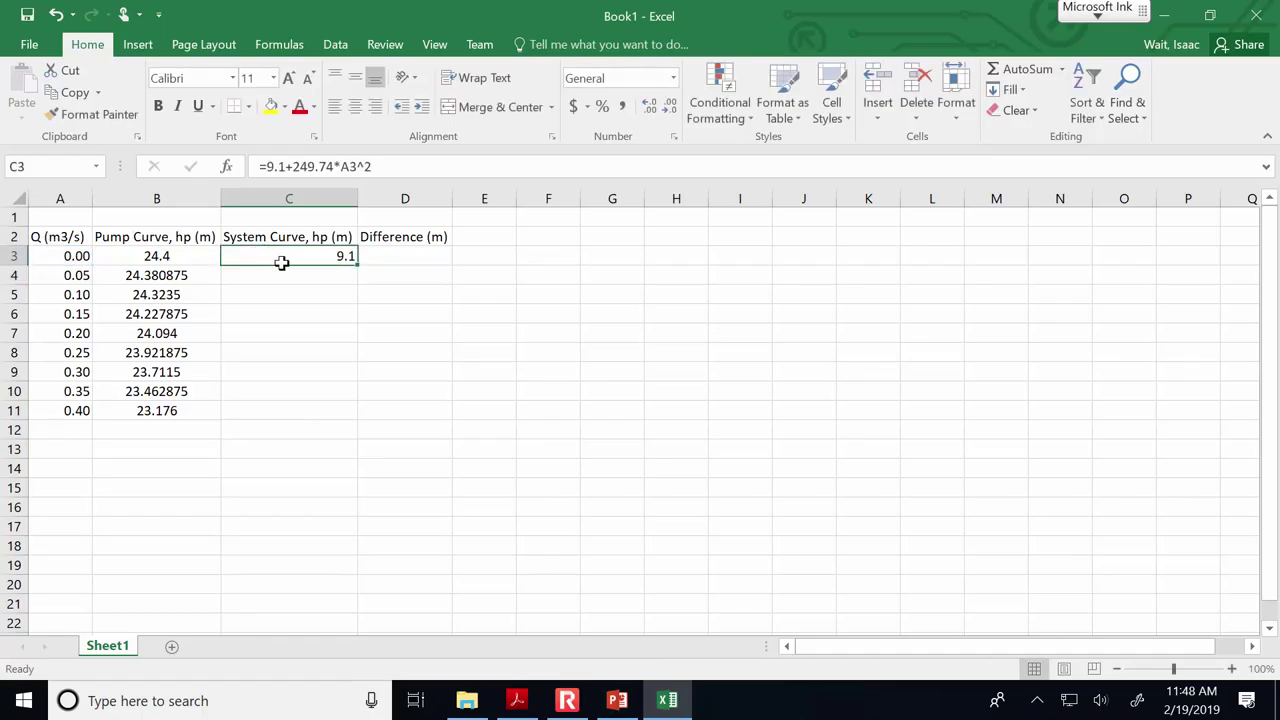
pyautogui.moveTo(355, 263); pyautogui.dragTo(362, 418)
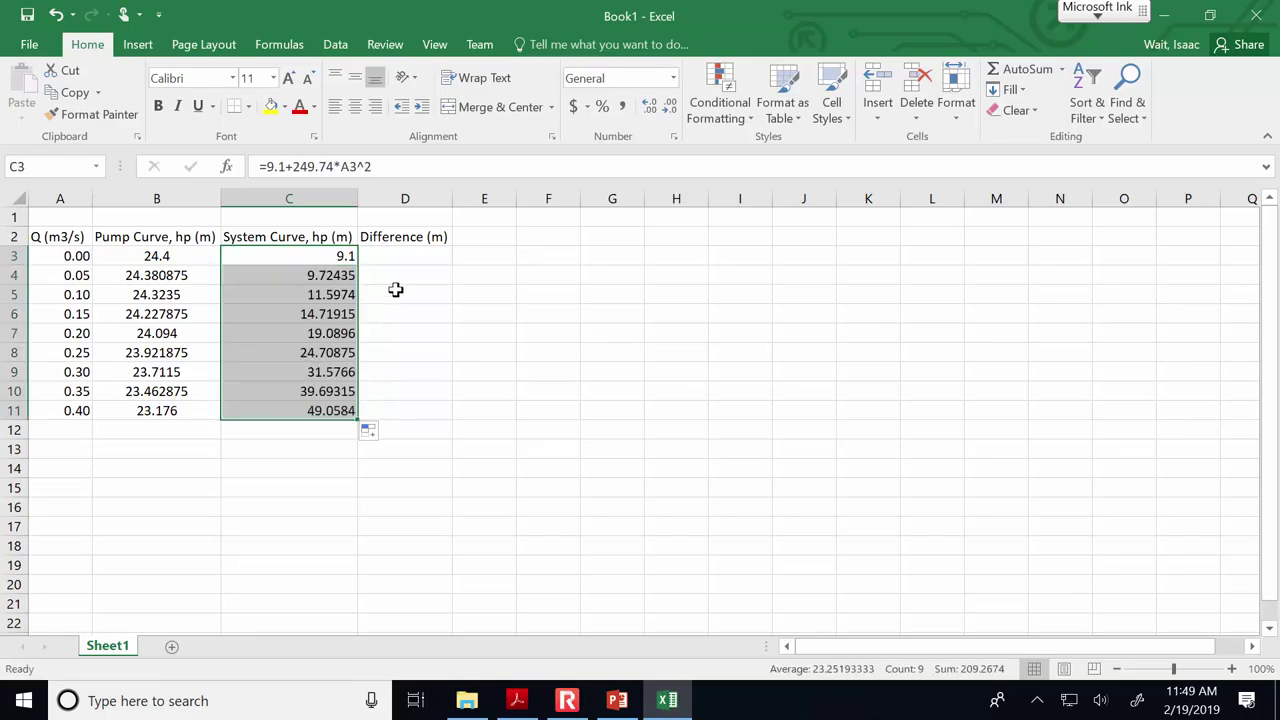
# Calculate the head difference in D3:D11 by subtracting the system curve from the pump curve, with =B3-C3 filled down.
pyautogui.click(414, 256)
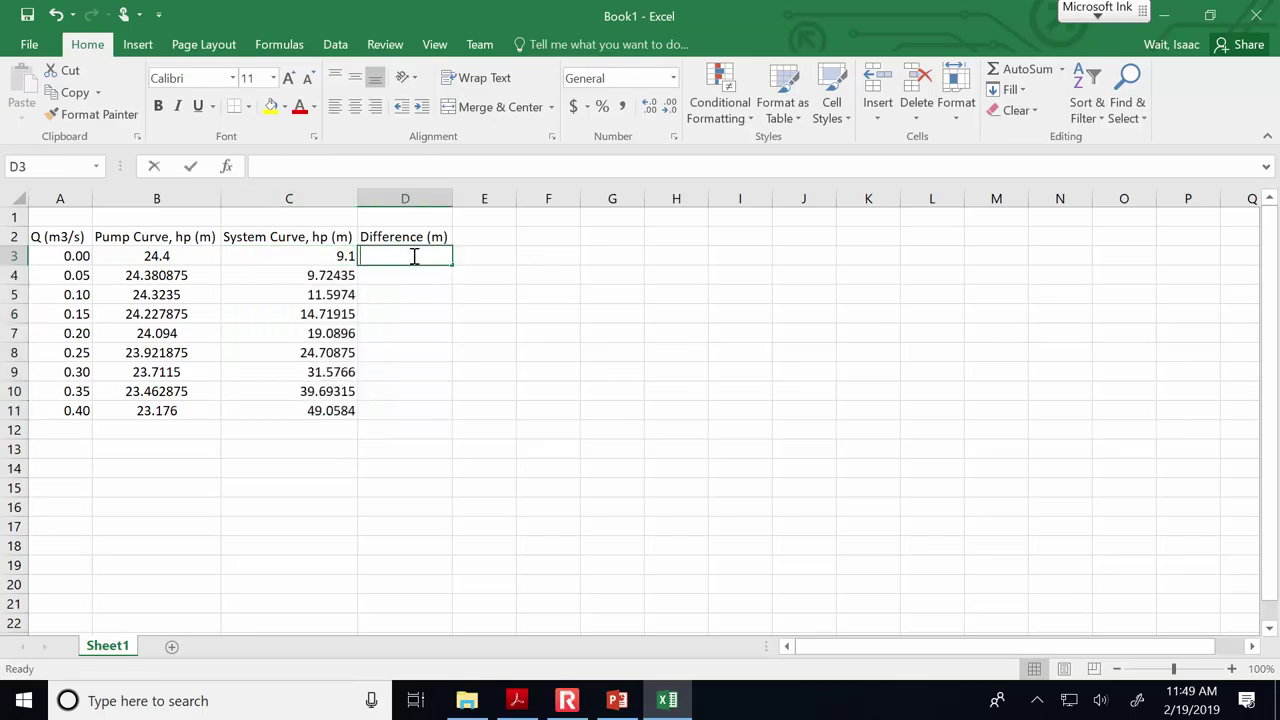
pyautogui.write('=')
pyautogui.click(183, 258)
pyautogui.write('-')
pyautogui.click(286, 256)
pyautogui.press('Return')
pyautogui.click(425, 258)
pyautogui.moveTo(451, 264); pyautogui.dragTo(445, 418)
pyautogui.click(523, 367)
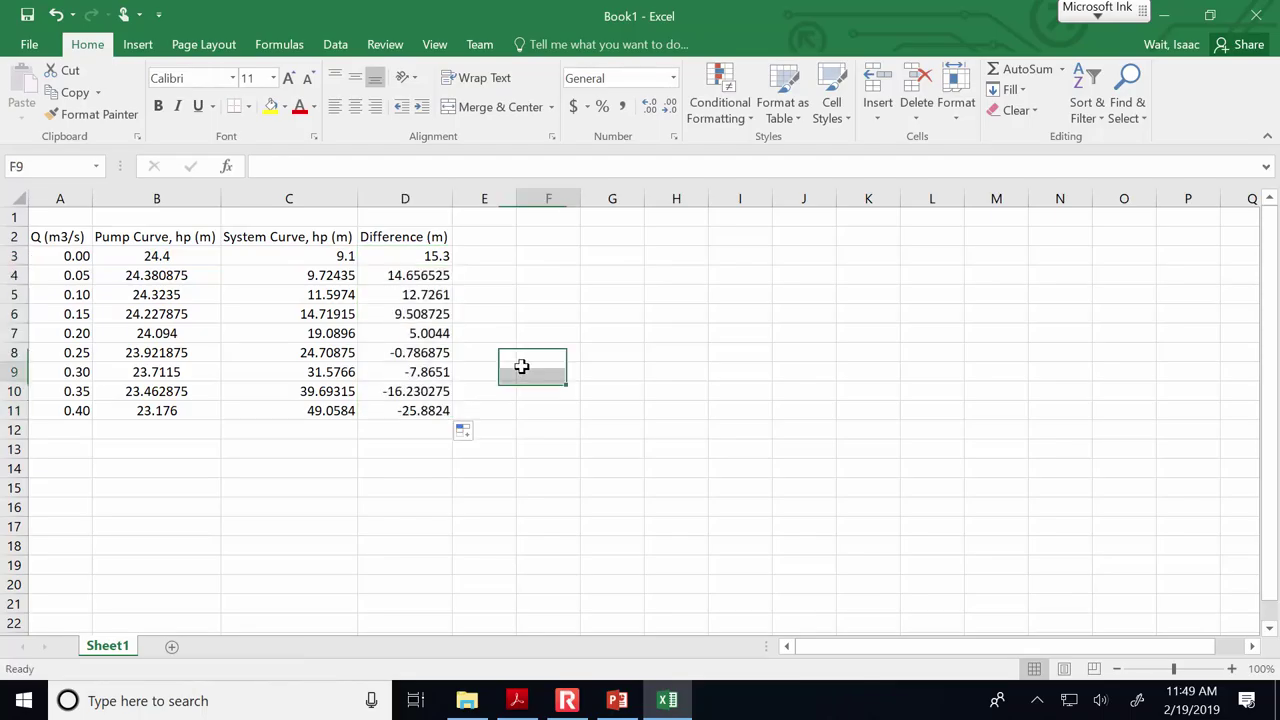
# Run Goal Seek to set difference cell D8 to 0 by changing flow rate cell A8, and keep the solution.
pyautogui.click(79, 352)
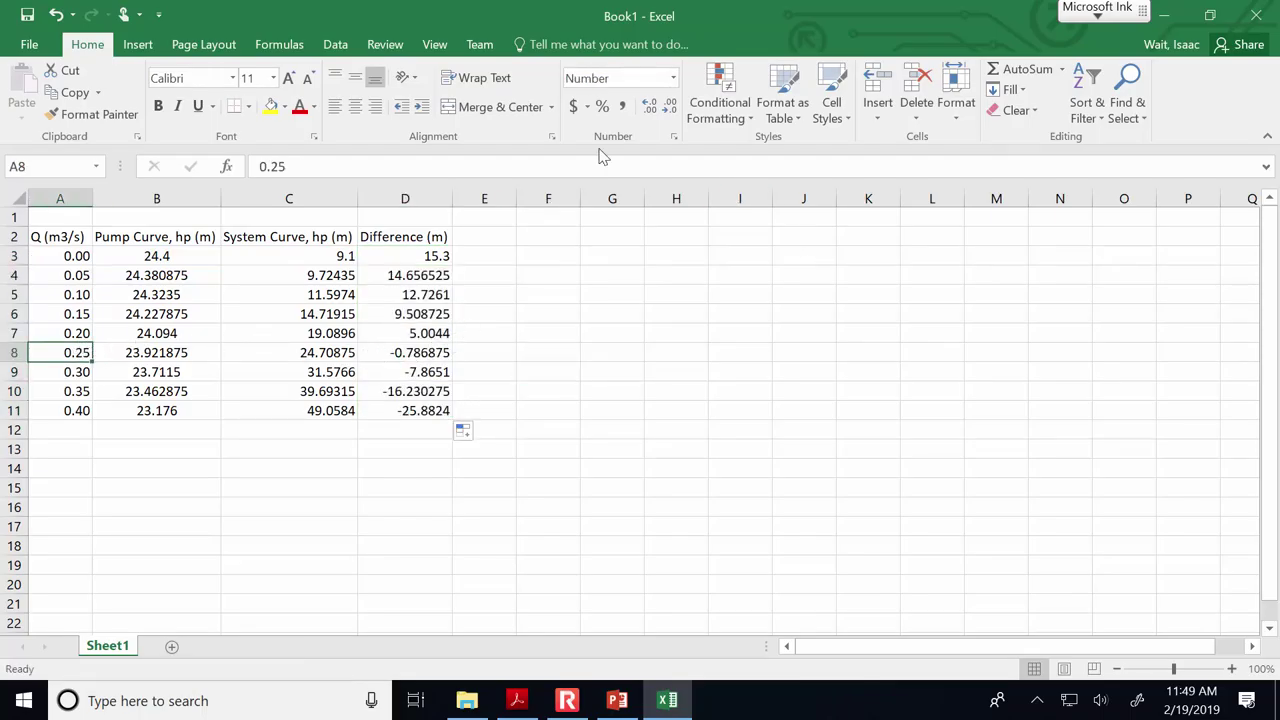
pyautogui.click(335, 44)
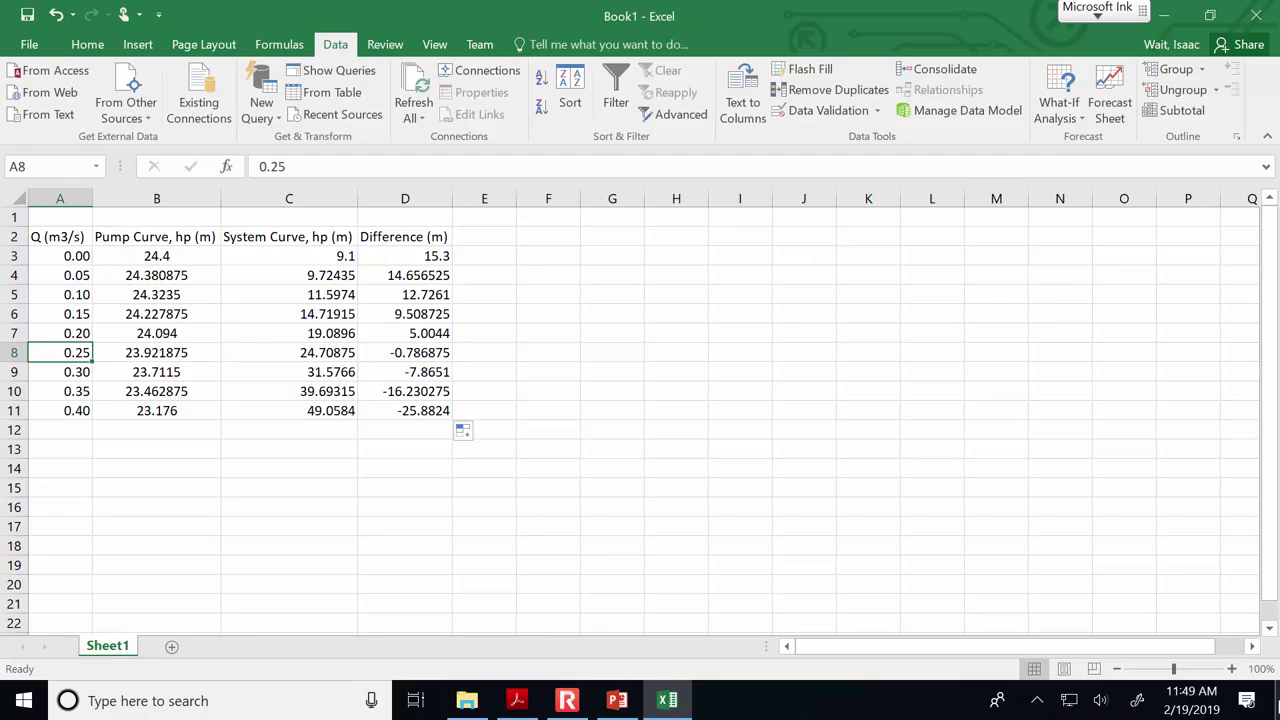
pyautogui.click(1231, 668)
pyautogui.click(1231, 668)
pyautogui.click(1231, 668)
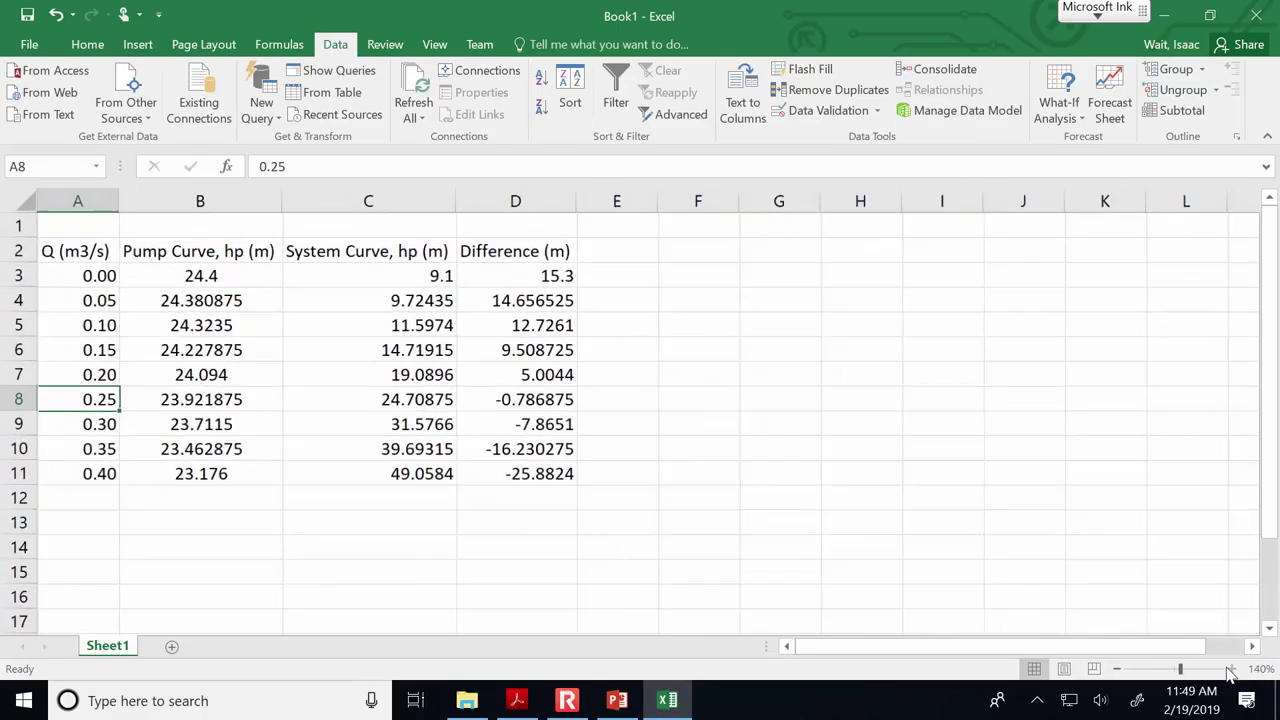
pyautogui.click(1231, 668)
pyautogui.click(1062, 110)
pyautogui.click(1089, 163)
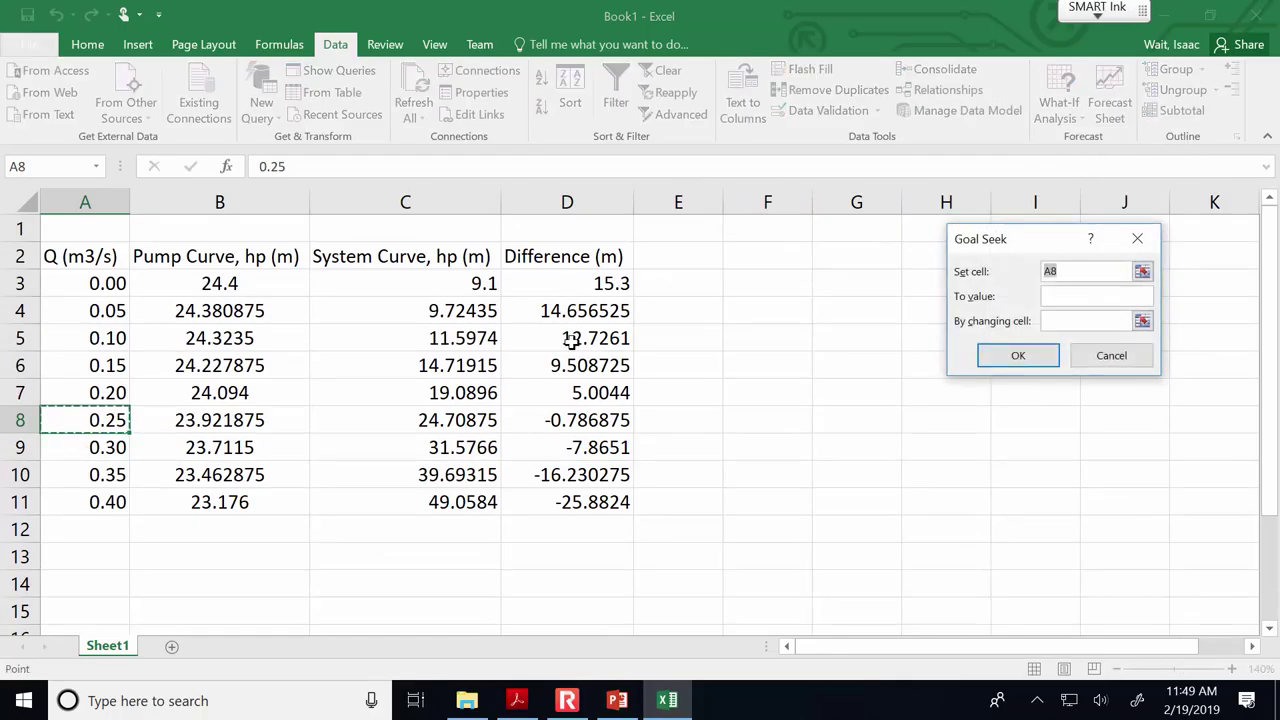
pyautogui.click(588, 420)
pyautogui.click(1106, 297)
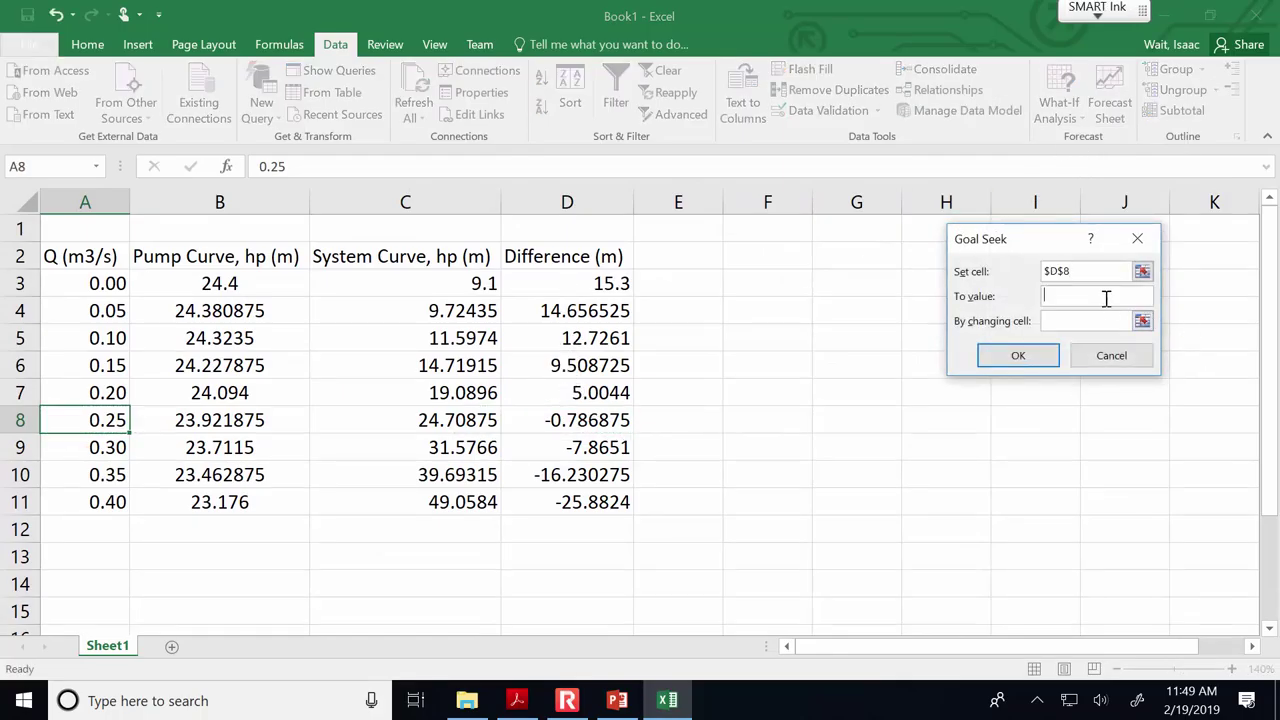
pyautogui.click(1142, 321)
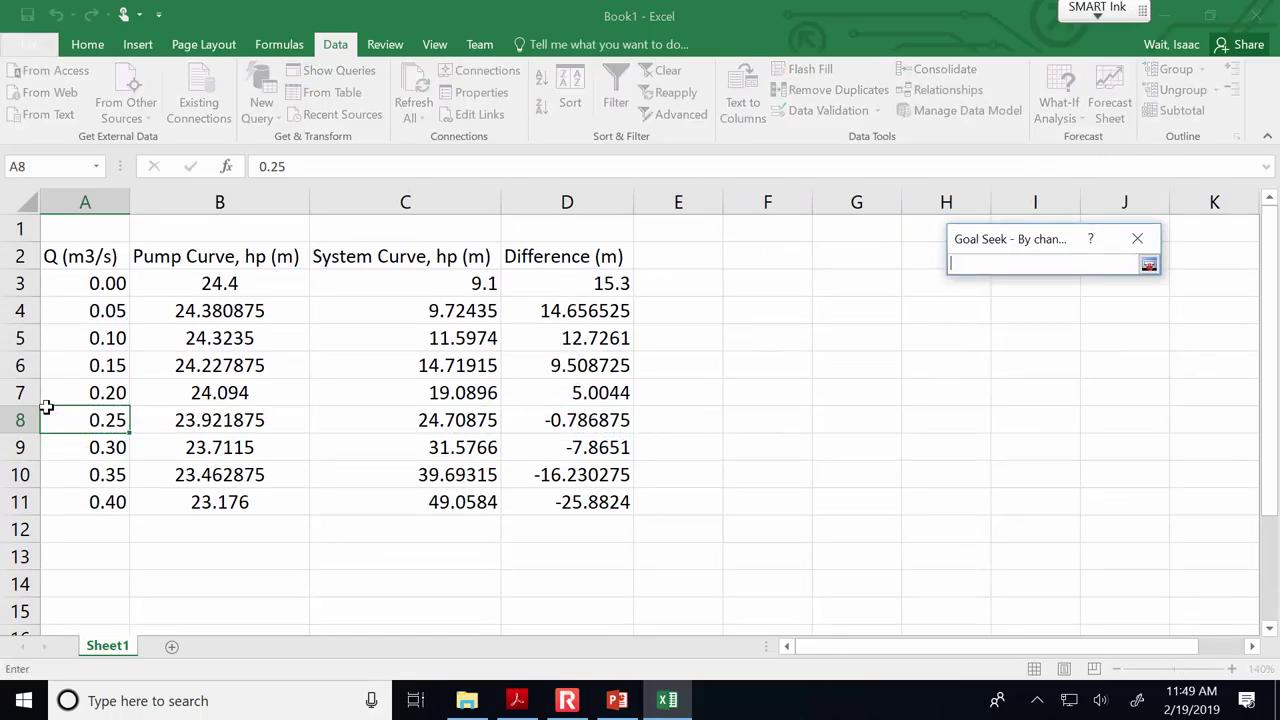
pyautogui.click(74, 421)
pyautogui.click(1149, 265)
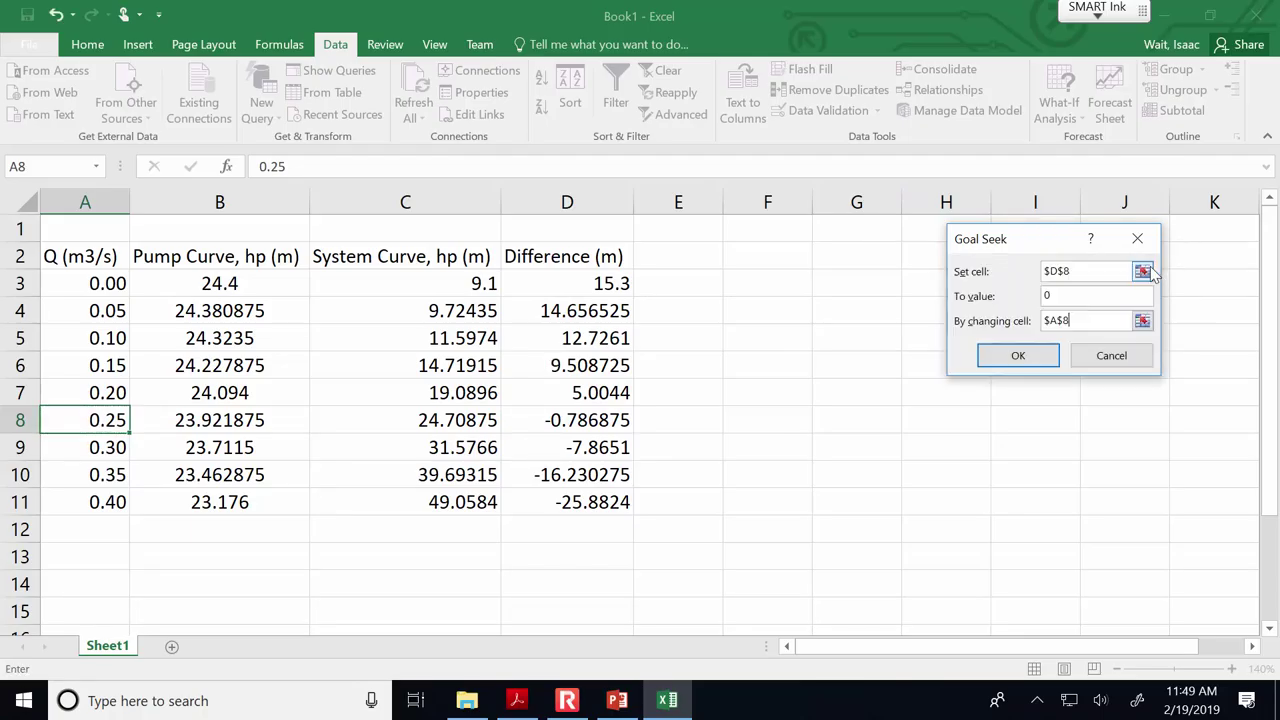
pyautogui.click(1012, 356)
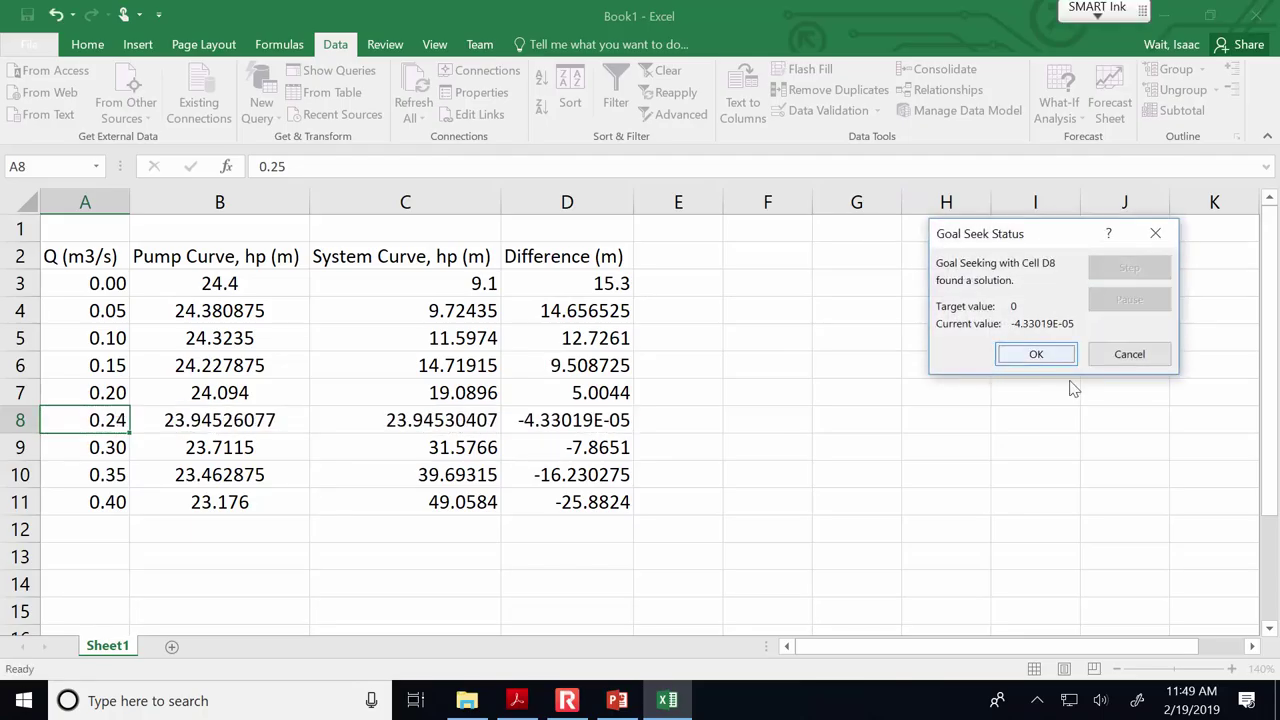
pyautogui.click(1055, 355)
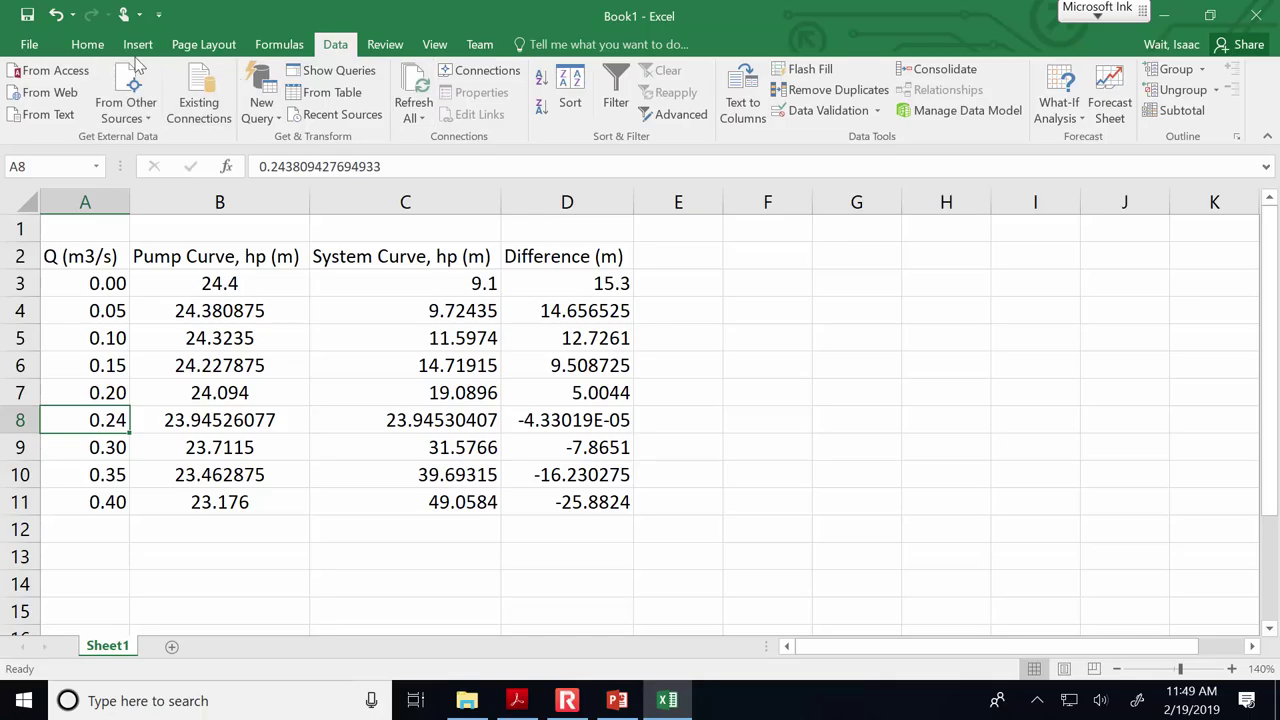
# Show the solved flow rate in A8 with three decimals.
pyautogui.click(87, 44)
pyautogui.click(652, 110)
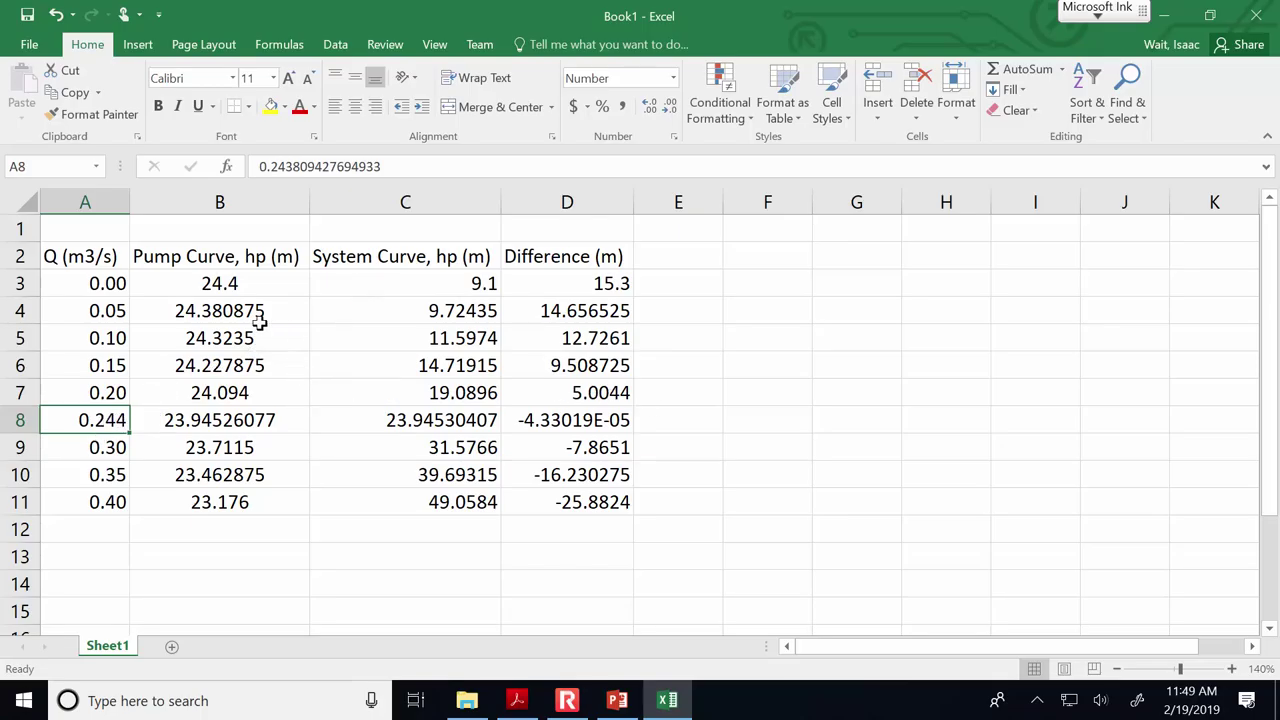
pyautogui.click(720, 274)
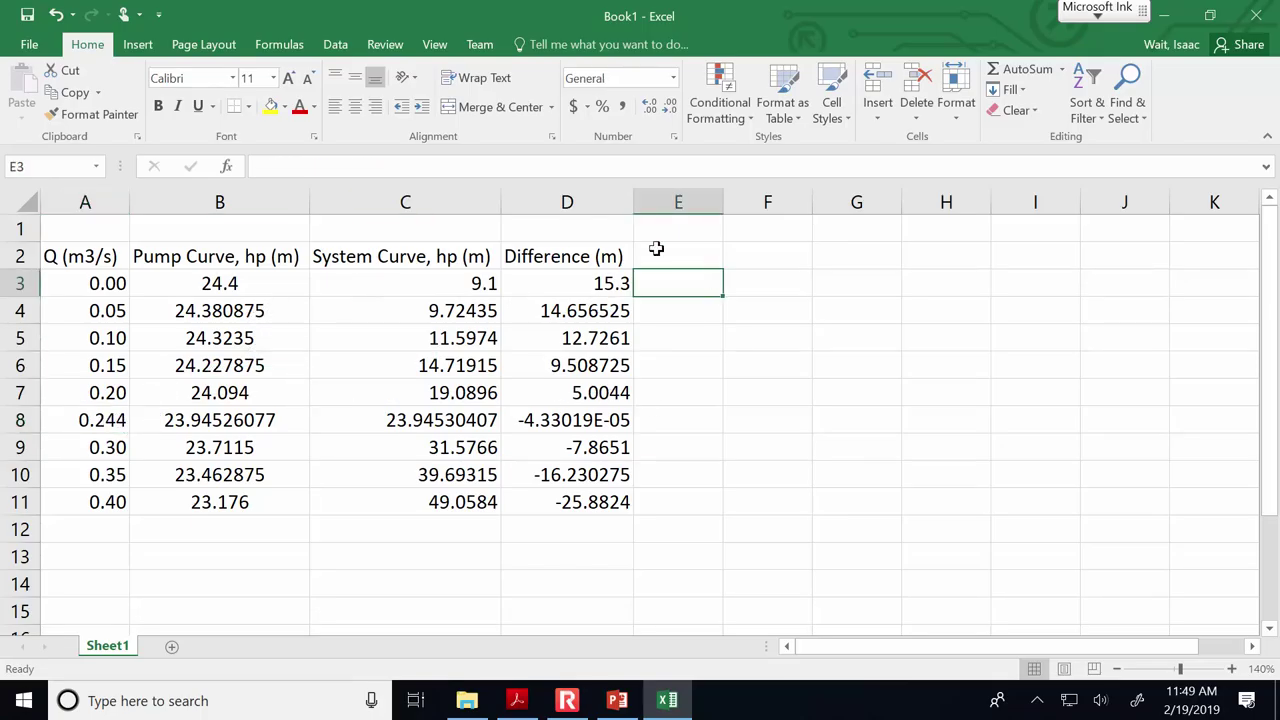
# Insert a scatter chart with smooth lines and no markers, and place it beside the table from column E.
pyautogui.click(137, 44)
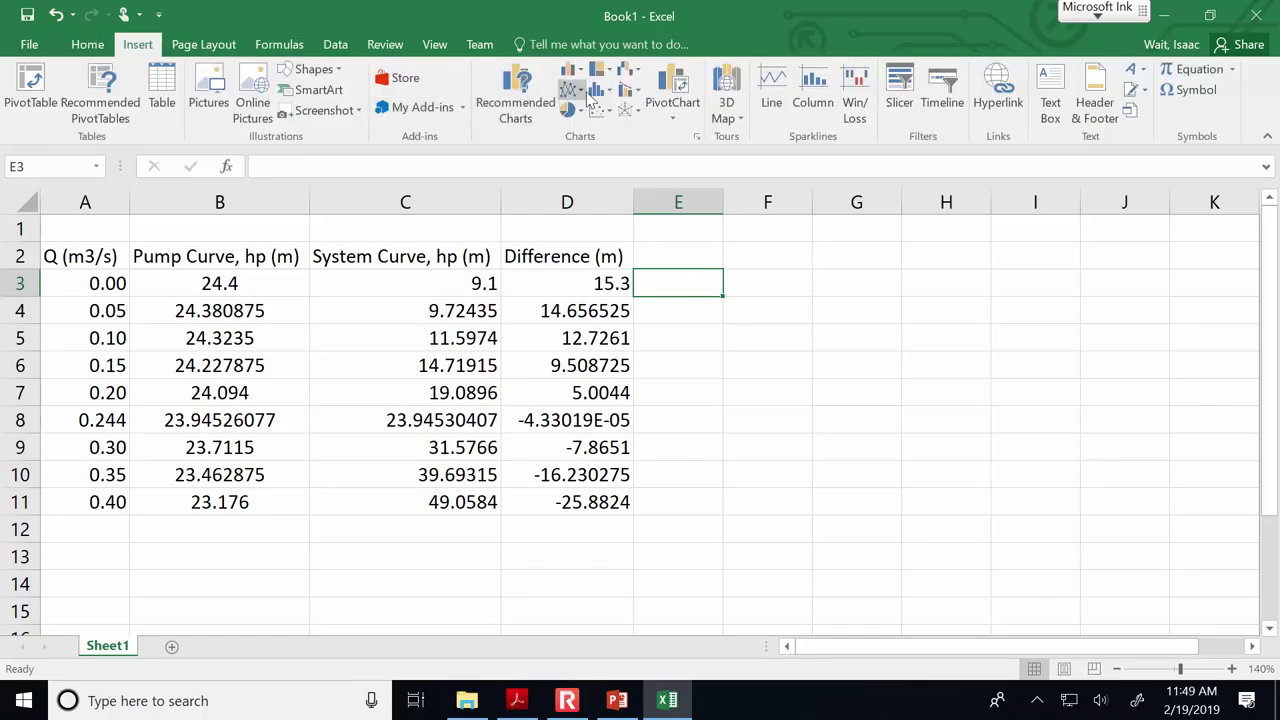
pyautogui.click(612, 112)
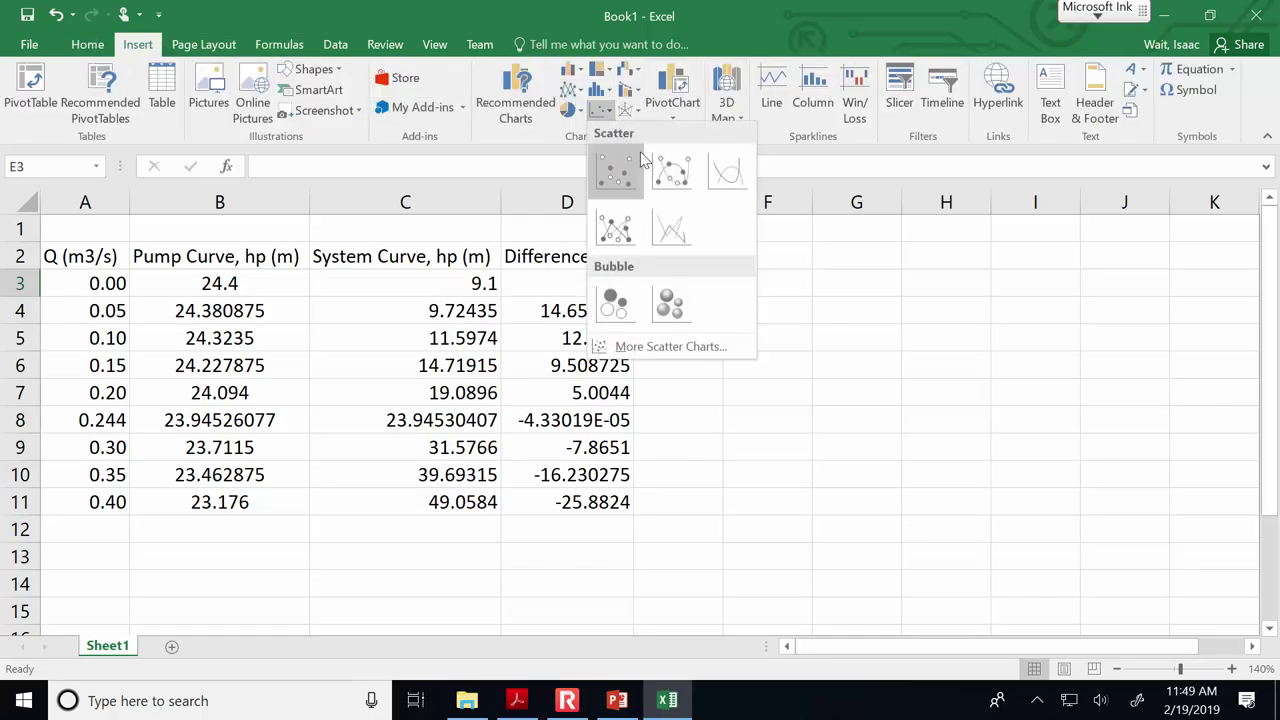
pyautogui.click(730, 170)
pyautogui.moveTo(562, 282); pyautogui.dragTo(867, 271)
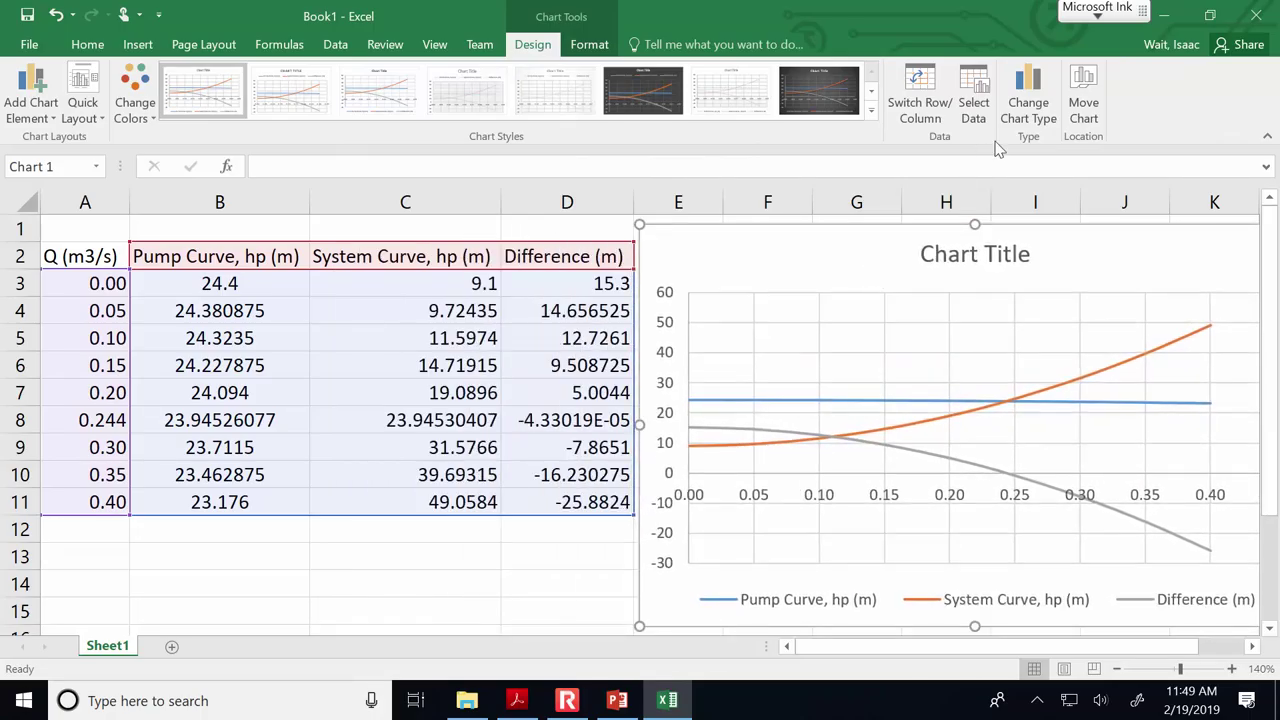
# Remove the Pump Curve, System Curve and Difference series from the chart's data source.
pyautogui.click(973, 100)
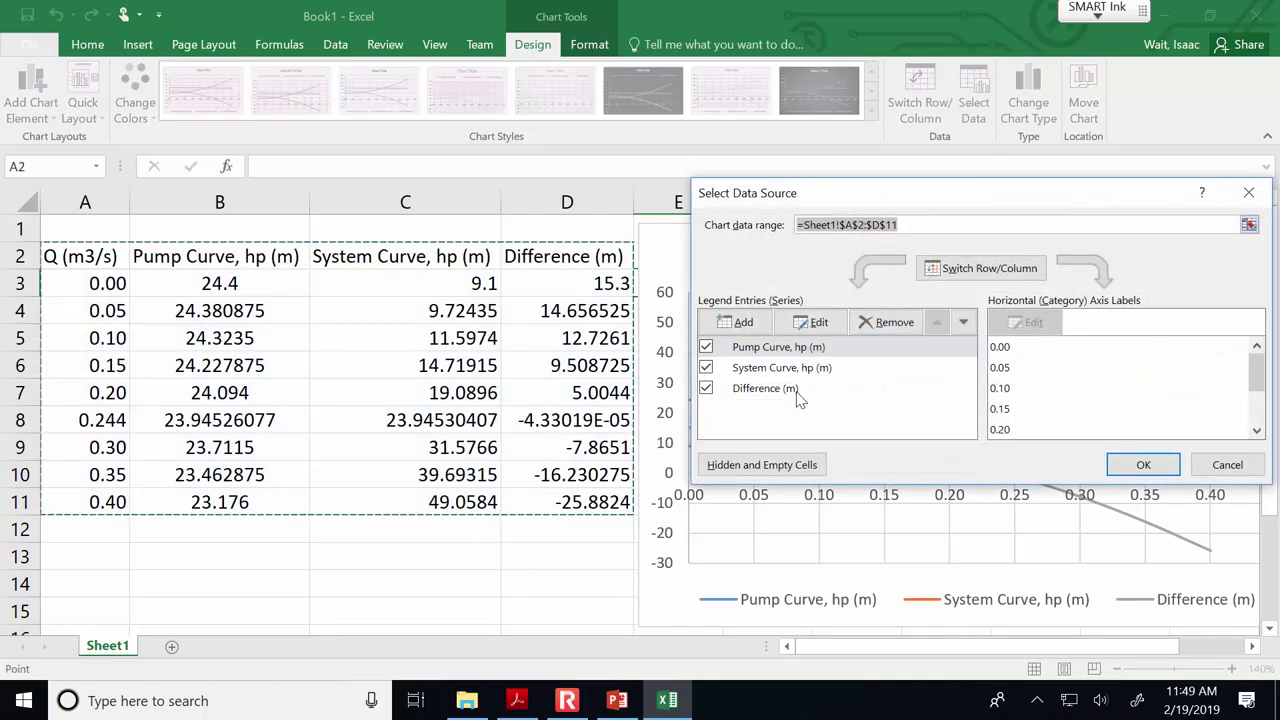
pyautogui.click(829, 367)
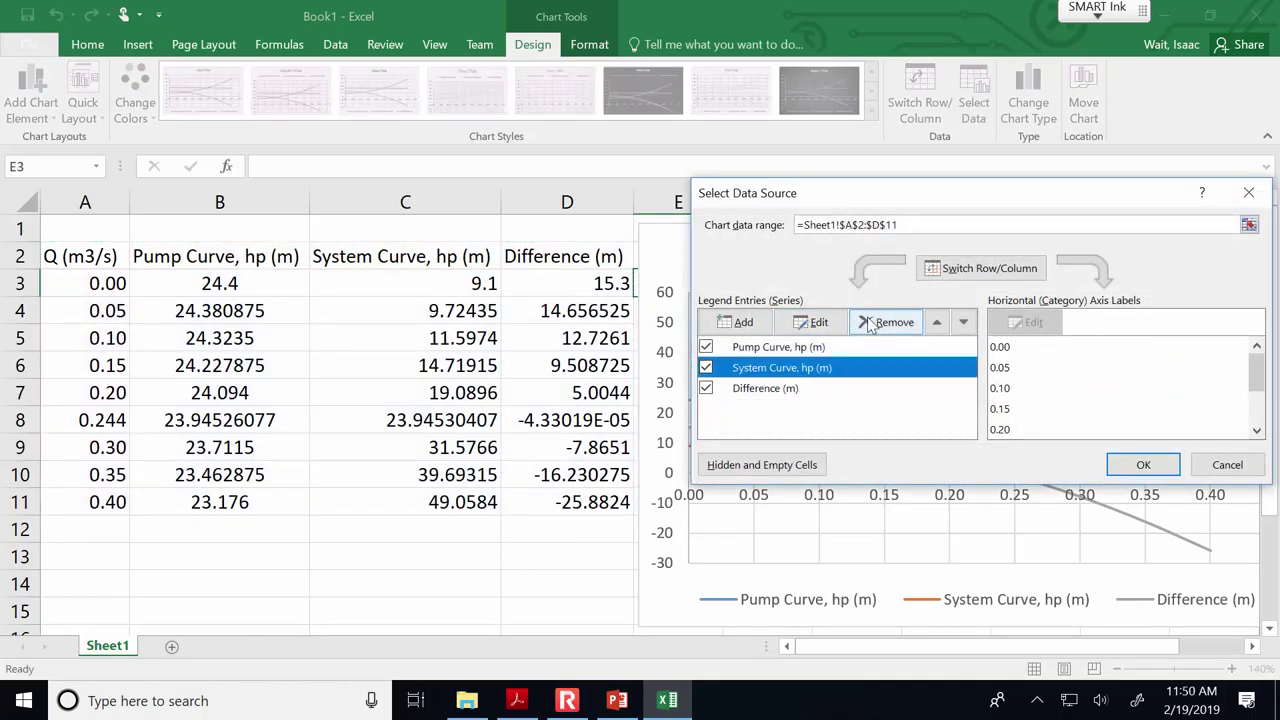
pyautogui.click(869, 324)
pyautogui.click(875, 320)
pyautogui.click(880, 318)
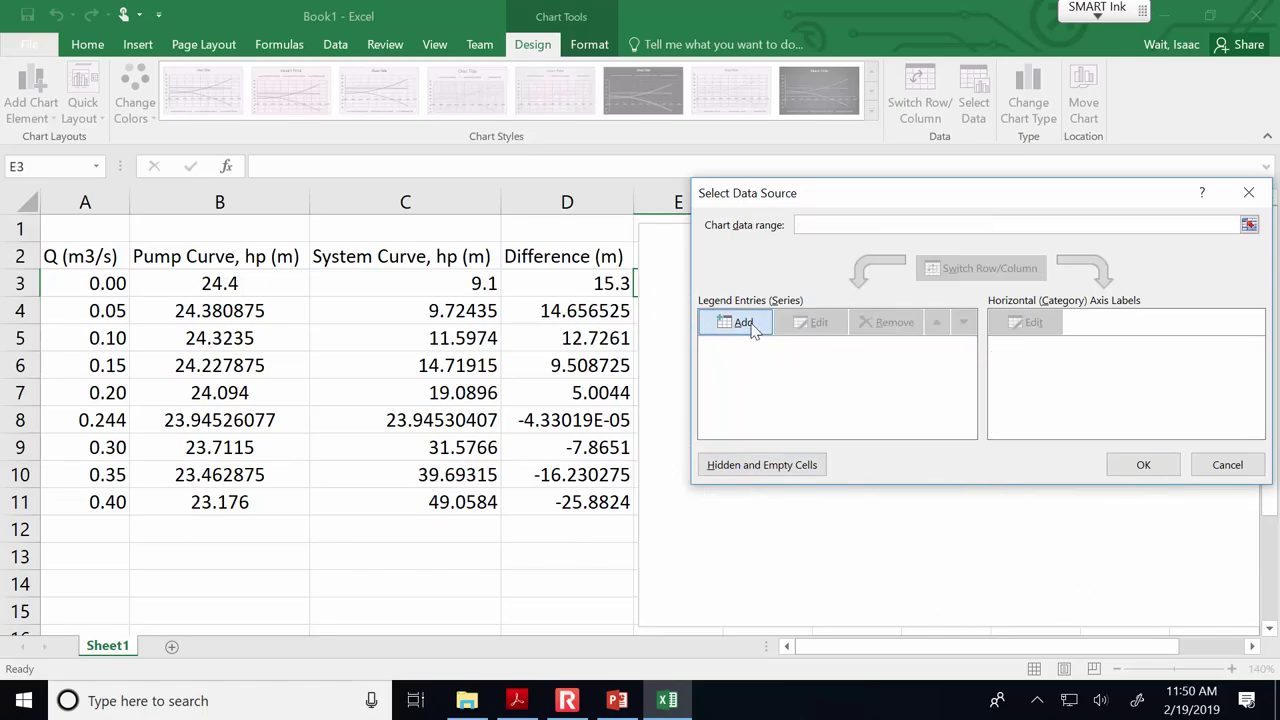
# Add a chart series named Pump Curve with X values A3:A11 and Y values B3:B11.
pyautogui.click(741, 322)
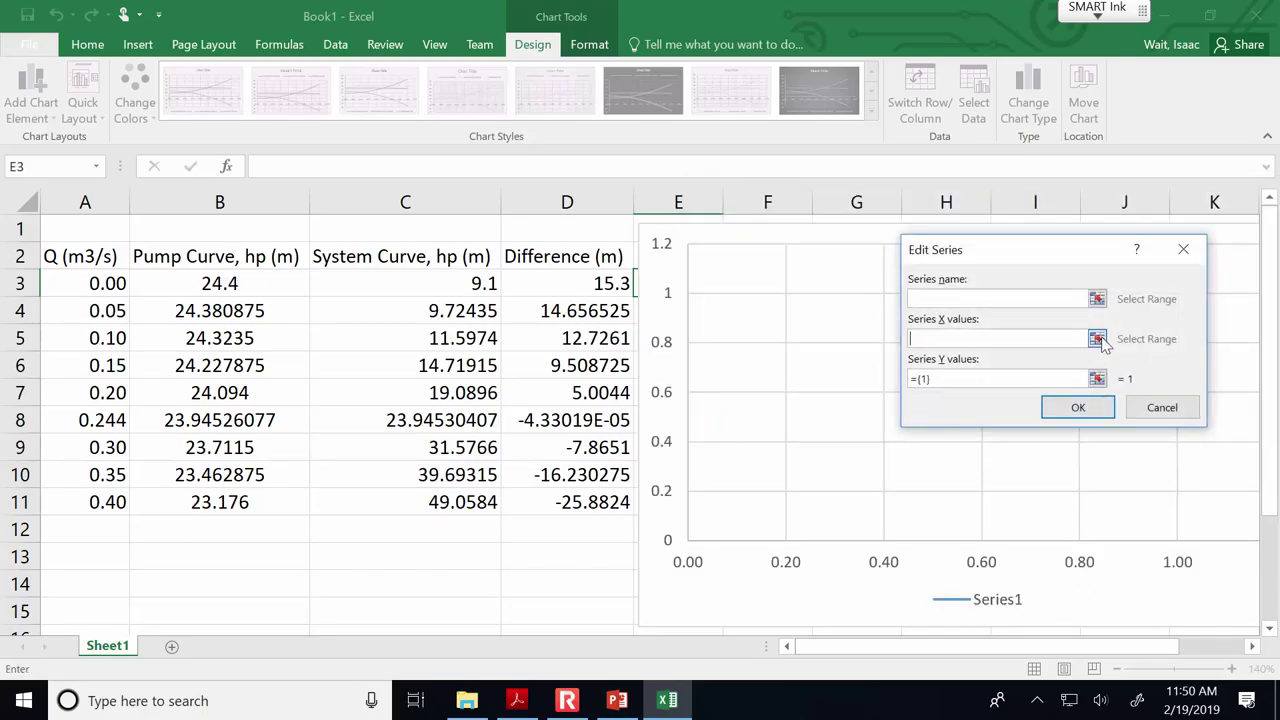
pyautogui.click(1097, 339)
pyautogui.moveTo(117, 284); pyautogui.dragTo(109, 502)
pyautogui.click(1192, 283)
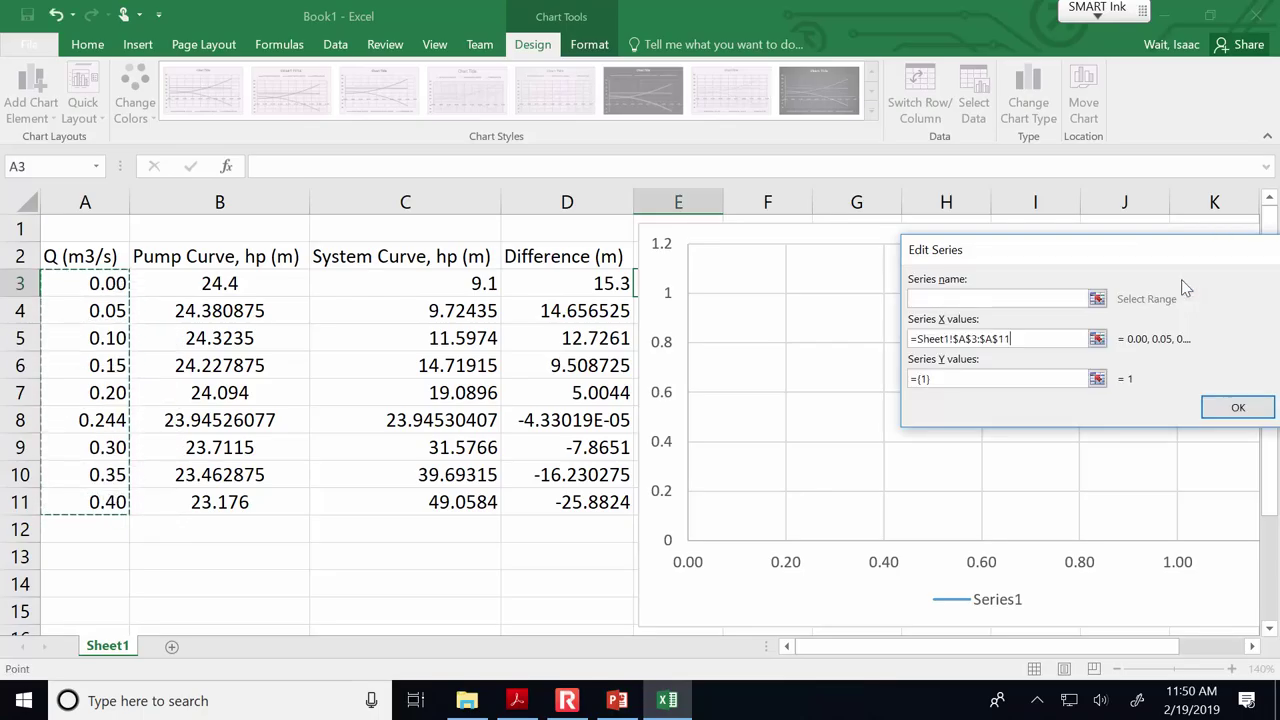
pyautogui.click(1093, 376)
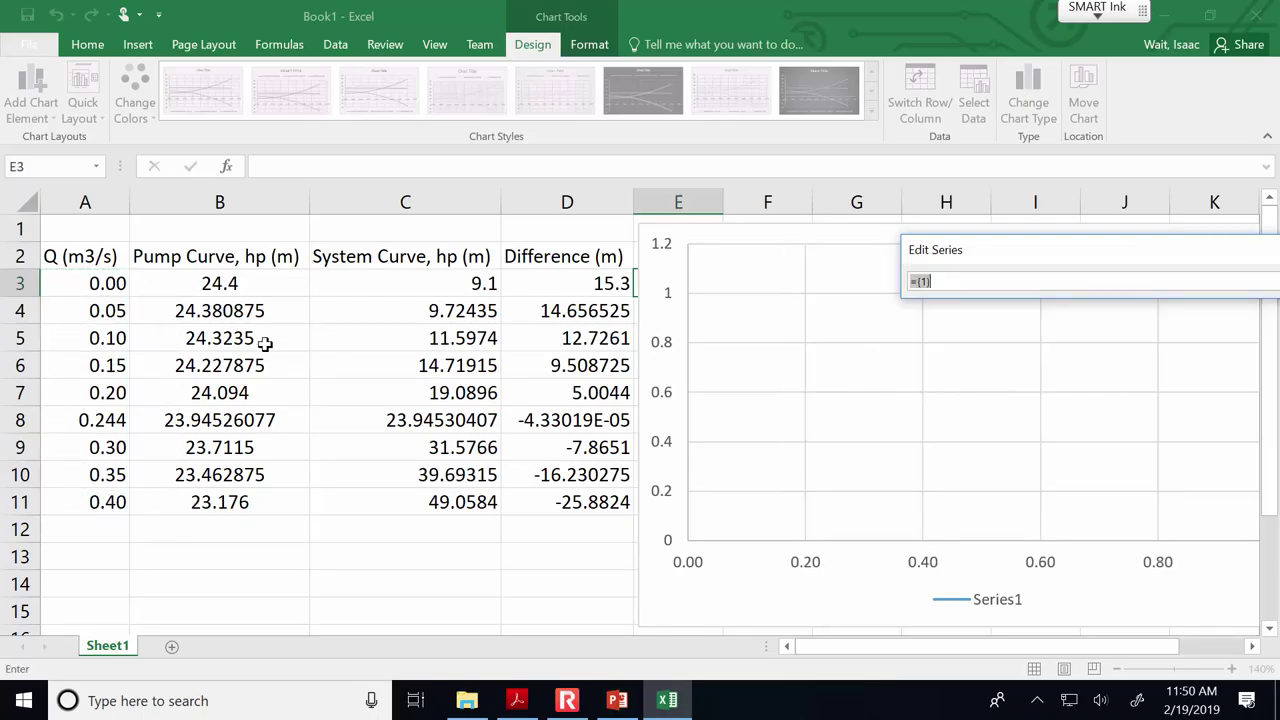
pyautogui.moveTo(231, 287); pyautogui.dragTo(243, 508)
pyautogui.moveTo(1229, 257); pyautogui.dragTo(880, 260)
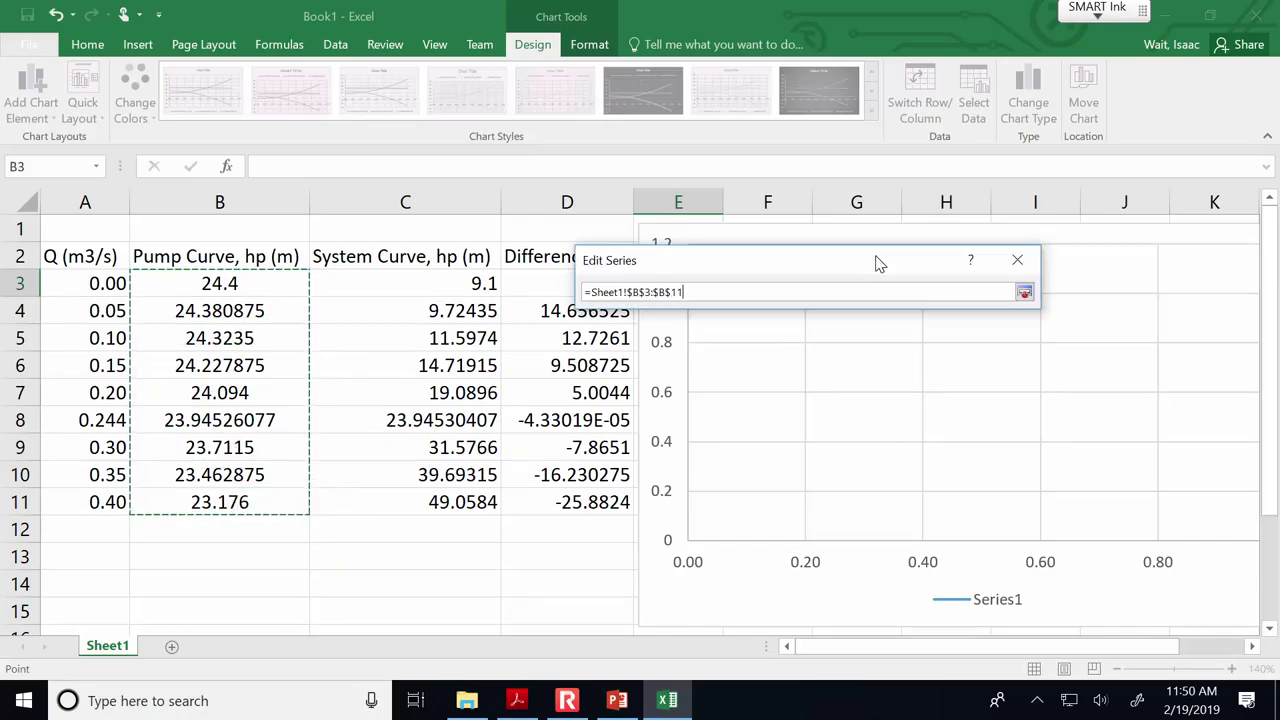
pyautogui.click(1024, 293)
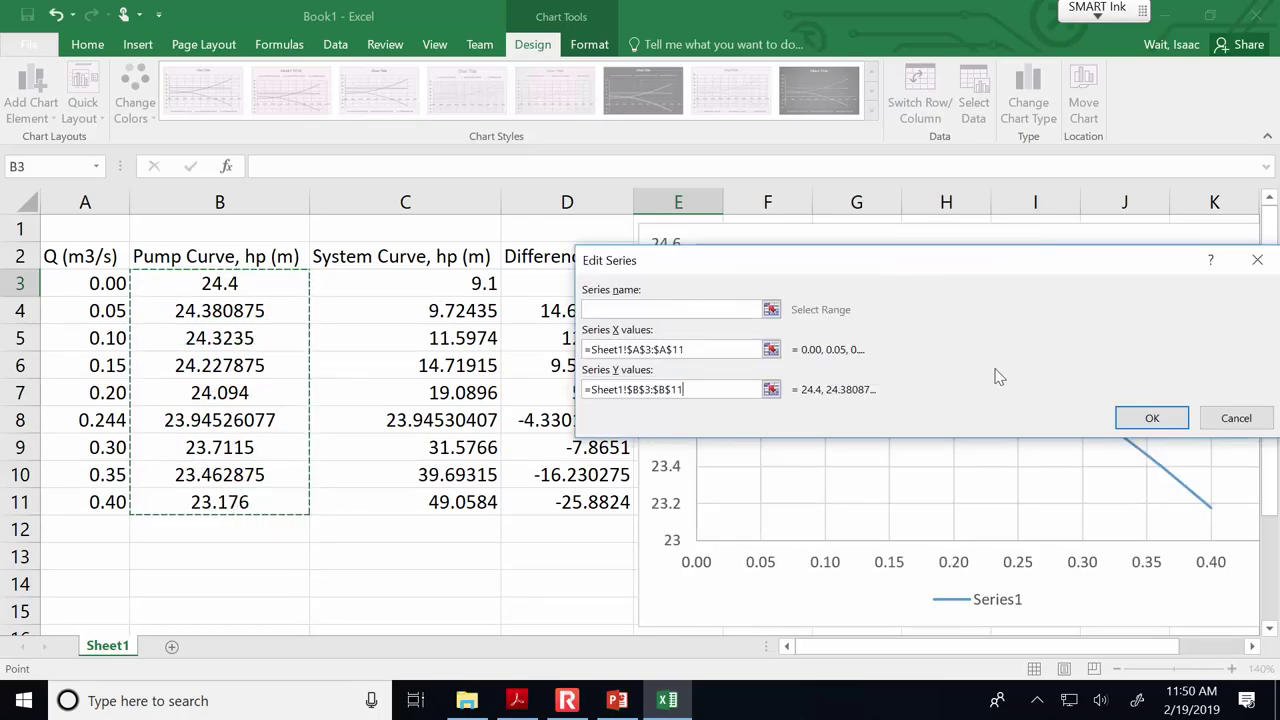
pyautogui.click(742, 308)
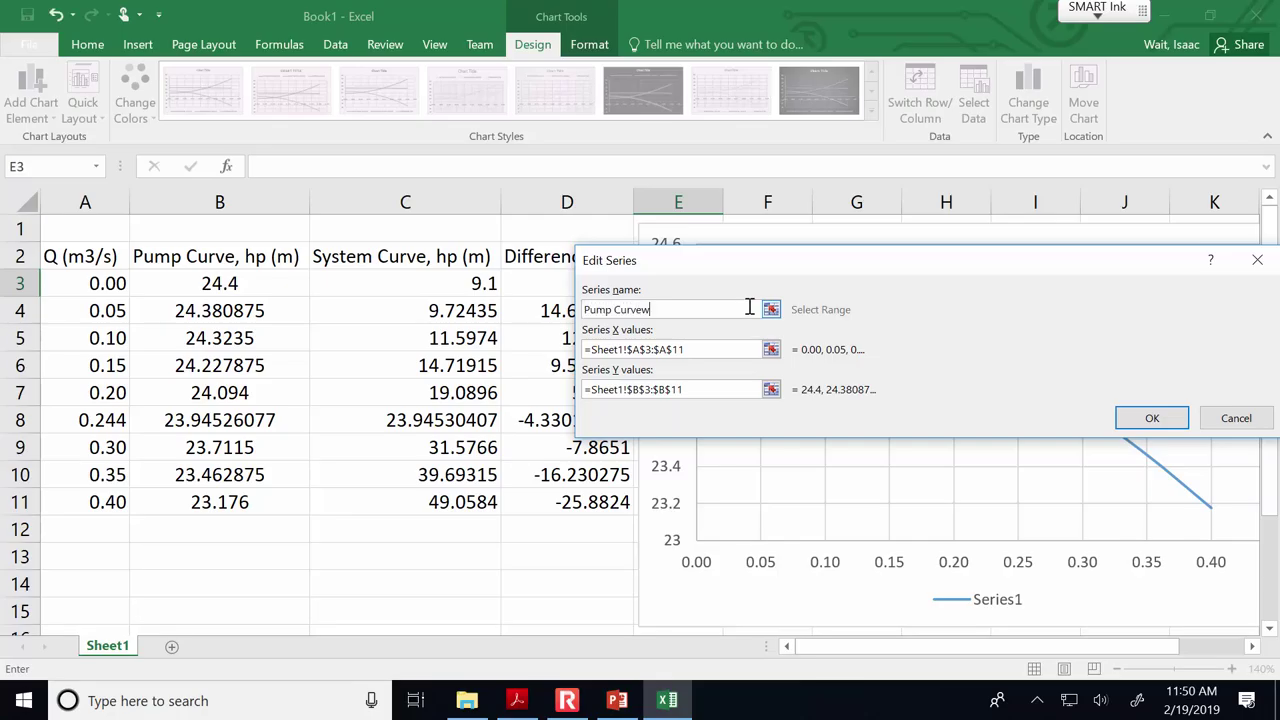
pyautogui.click(1155, 420)
# Add a chart series named System Curve with X values A3:A11 and Y values C3:C11, and apply the data source.
pyautogui.click(738, 322)
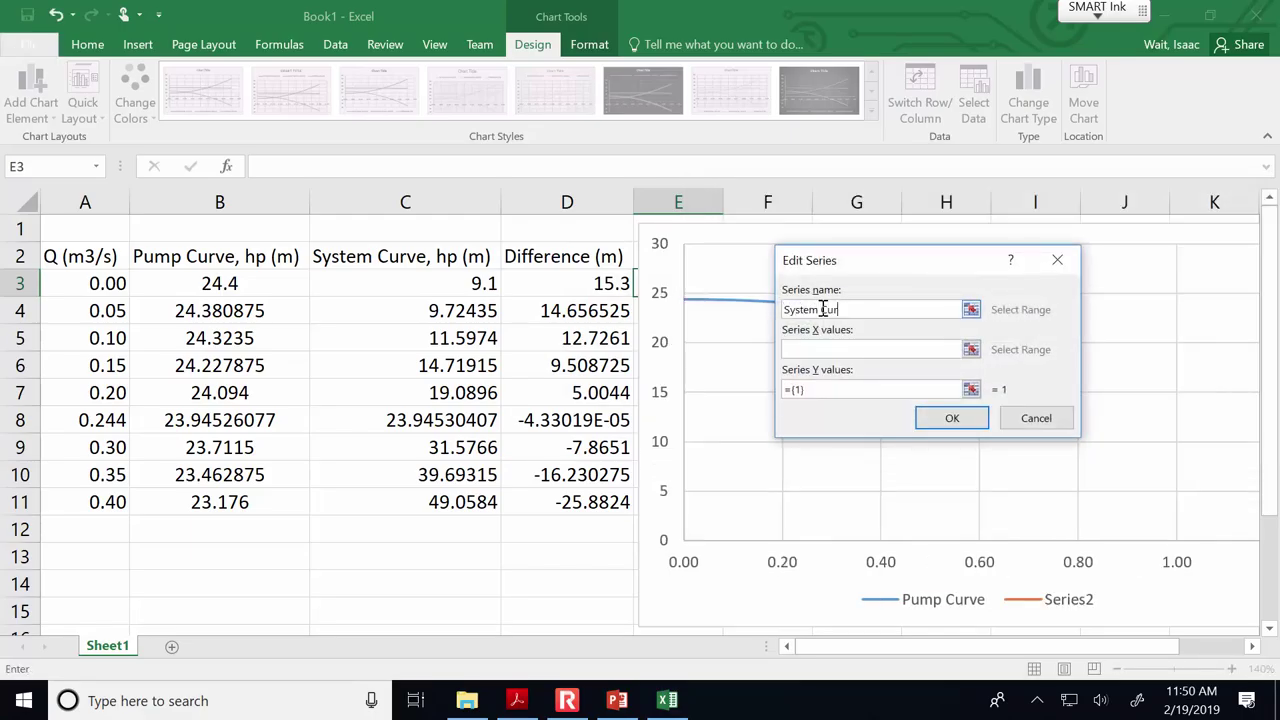
pyautogui.click(971, 349)
pyautogui.moveTo(110, 283); pyautogui.dragTo(60, 502)
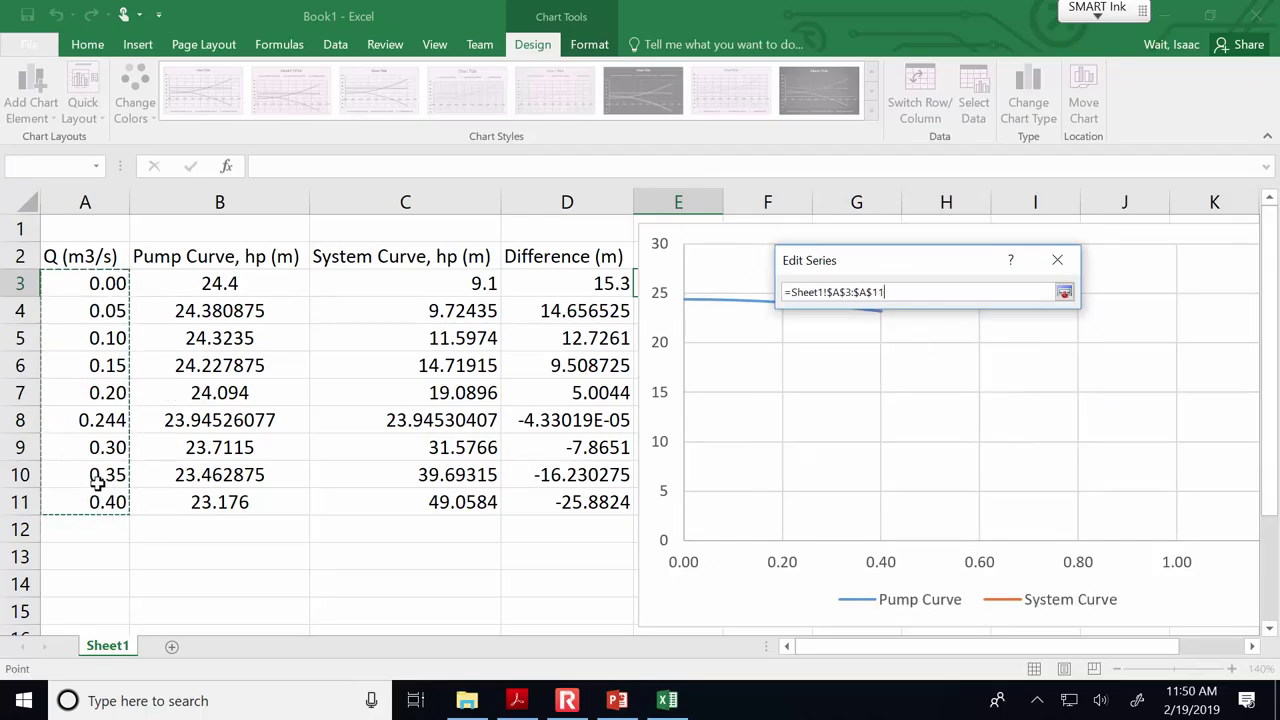
pyautogui.click(1064, 293)
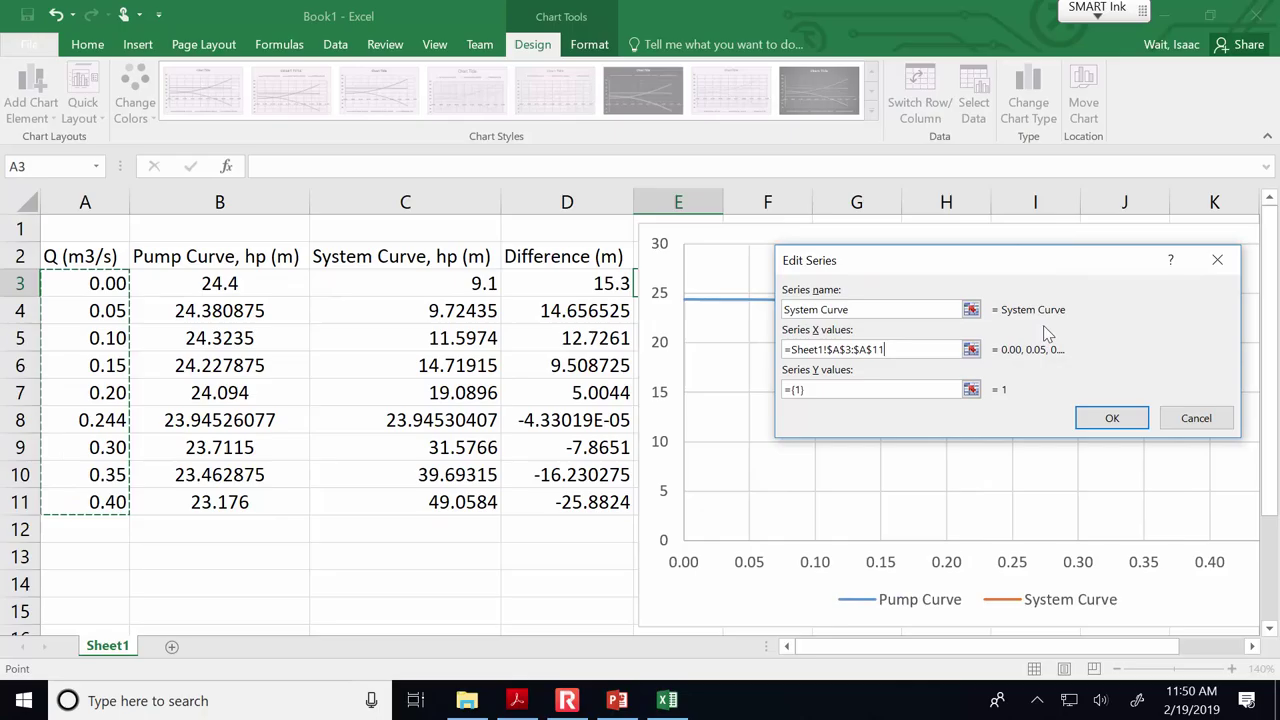
pyautogui.click(966, 383)
pyautogui.moveTo(458, 285); pyautogui.dragTo(466, 502)
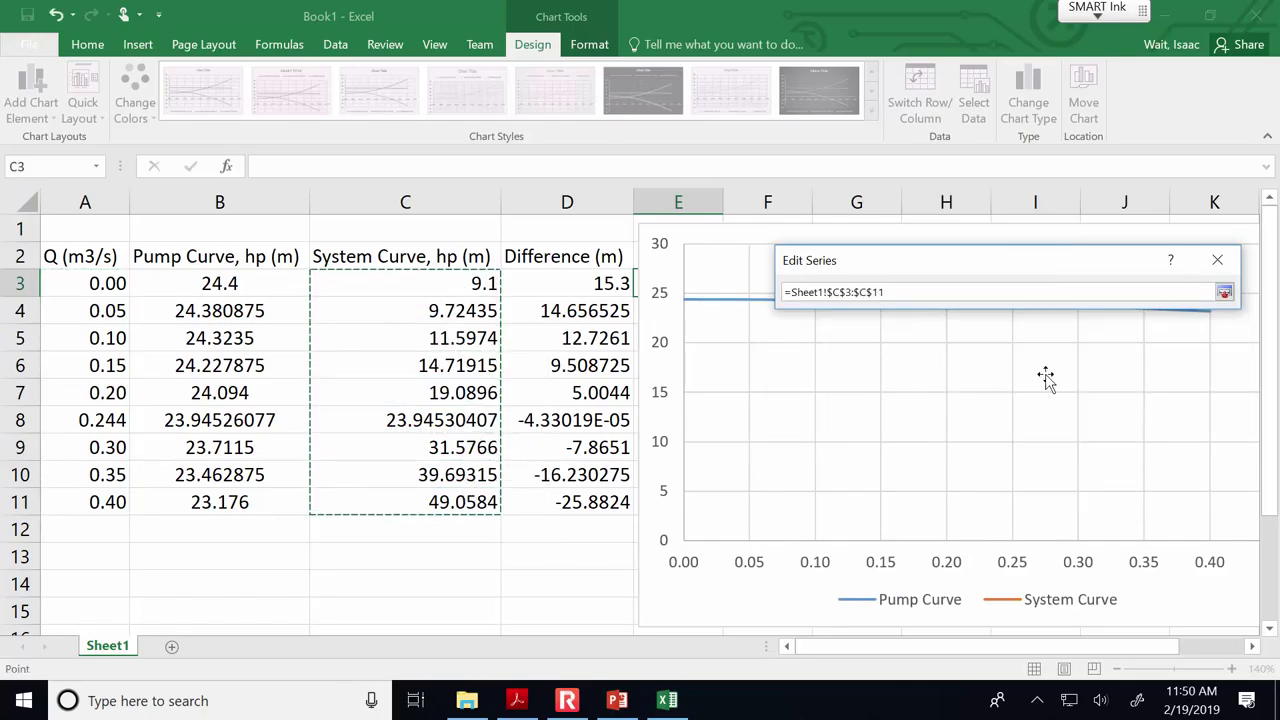
pyautogui.click(1224, 292)
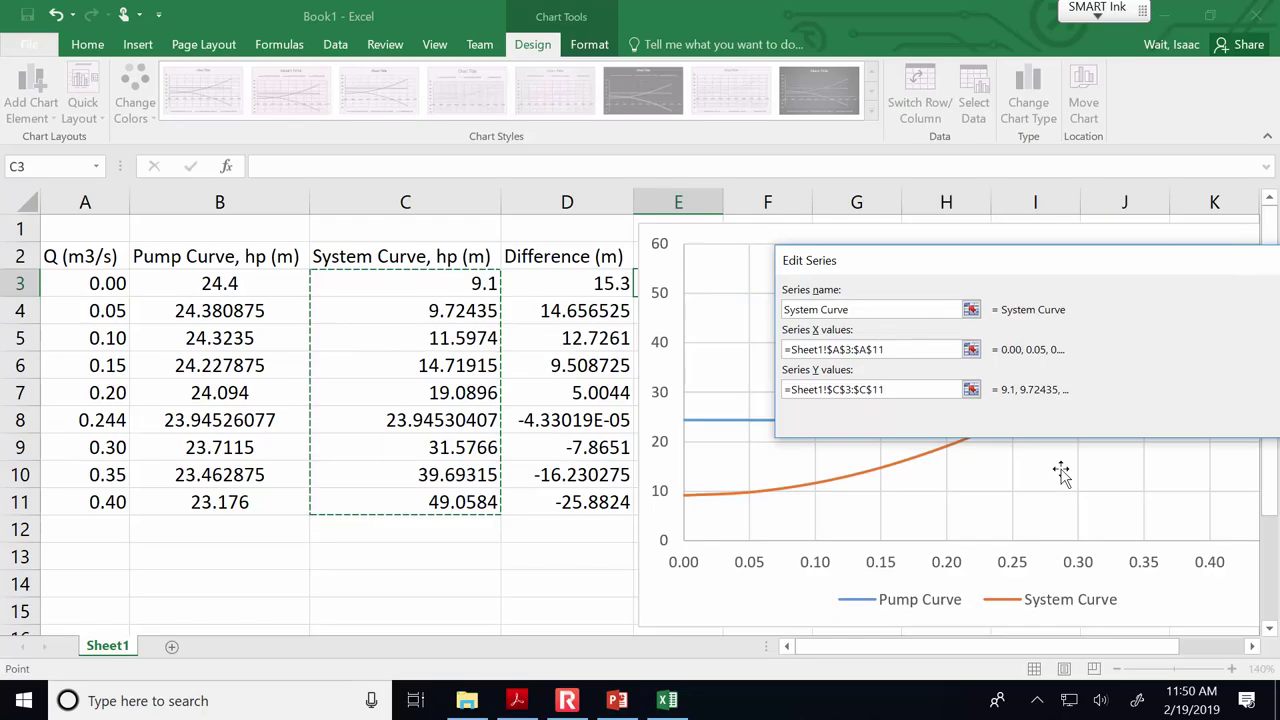
pyautogui.click(1100, 257)
pyautogui.click(1118, 422)
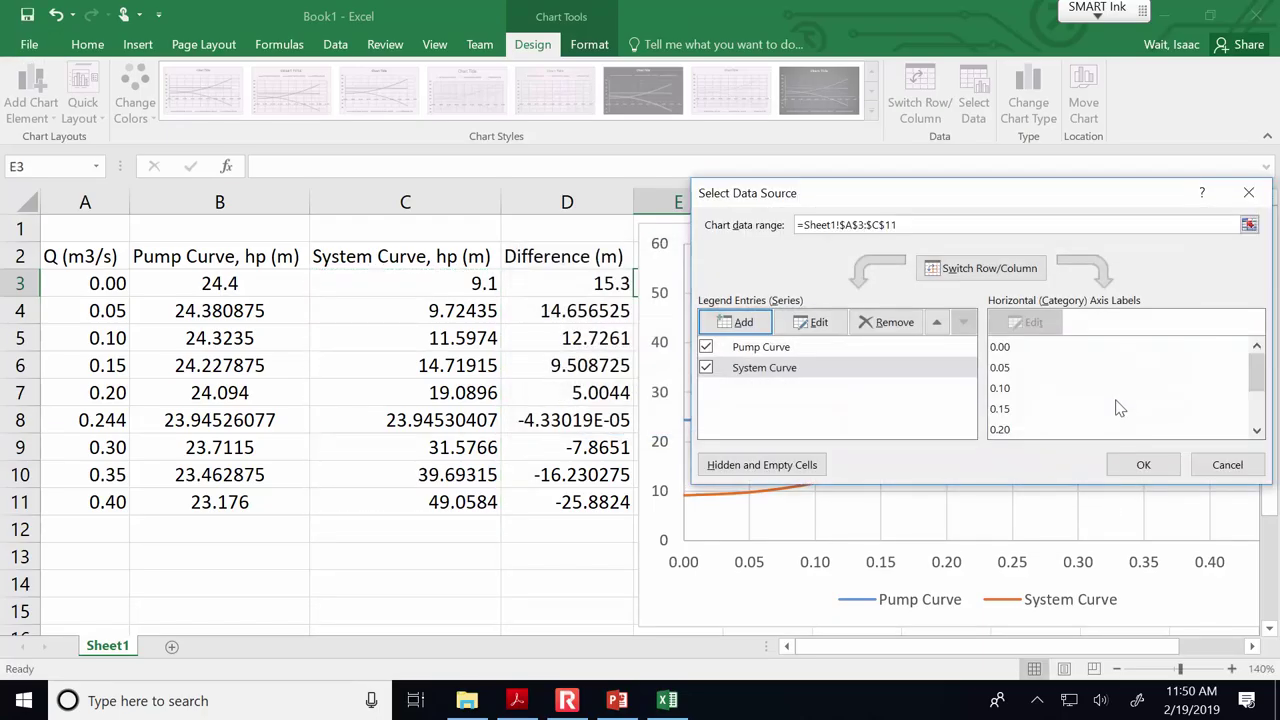
pyautogui.click(1143, 464)
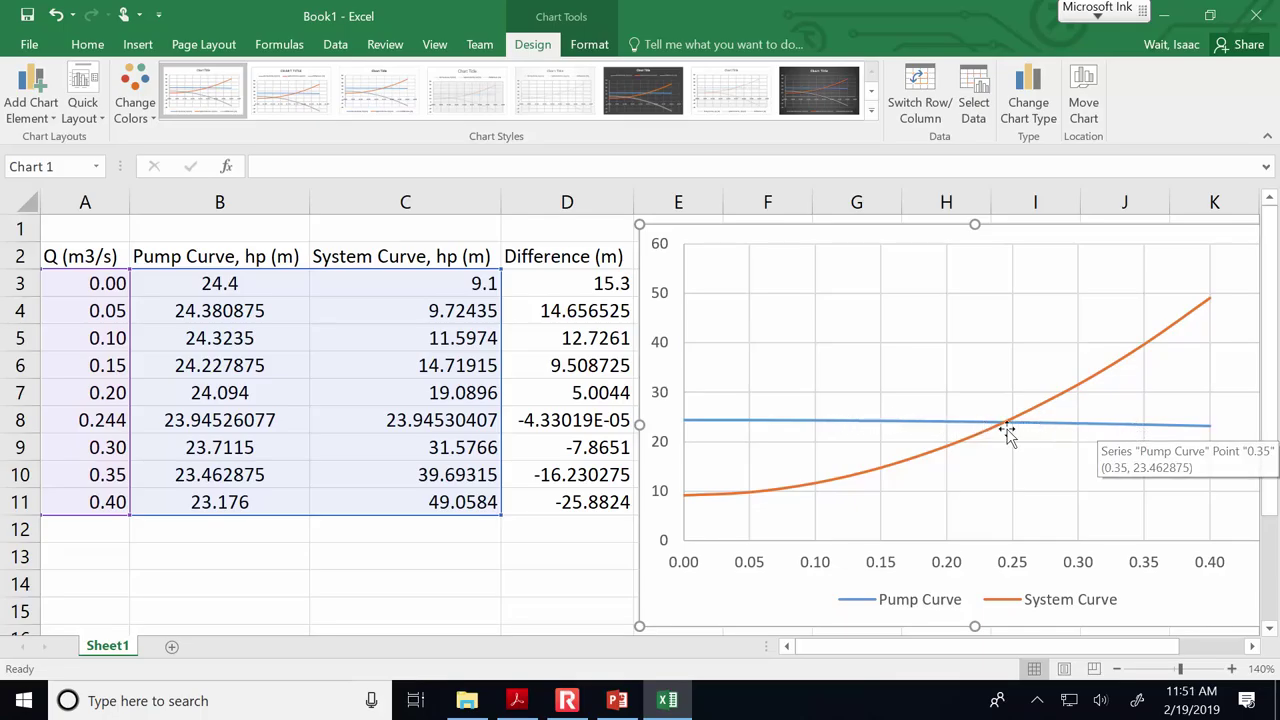
# Check the point where the two curves cross on the chart and switch to the Pump Operations slide in PowerPoint.
pyautogui.moveTo(1010, 432)
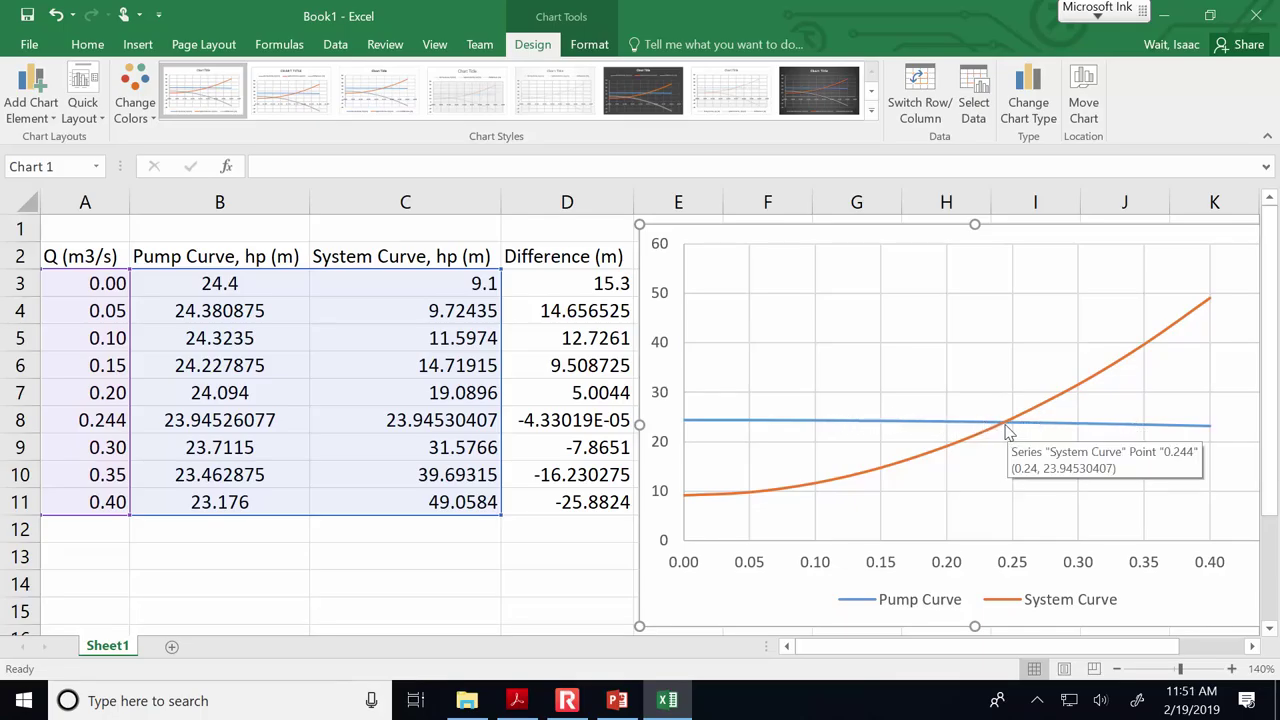
pyautogui.click(617, 700)
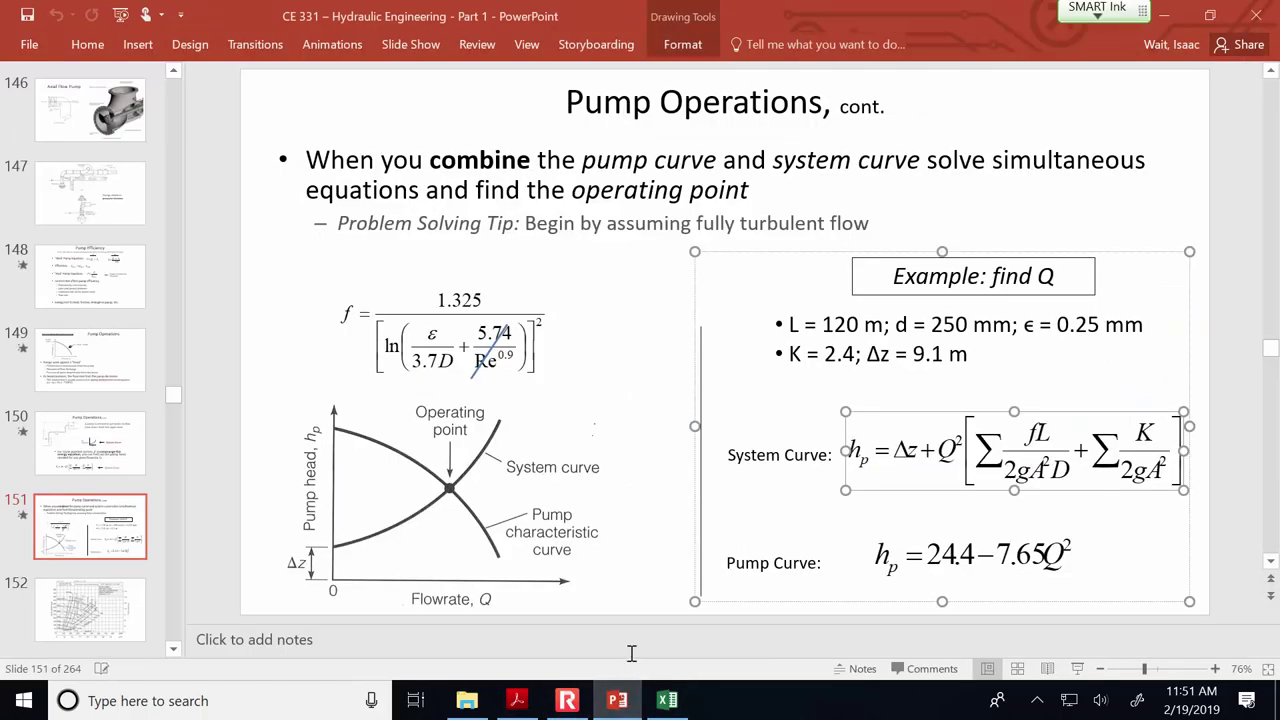